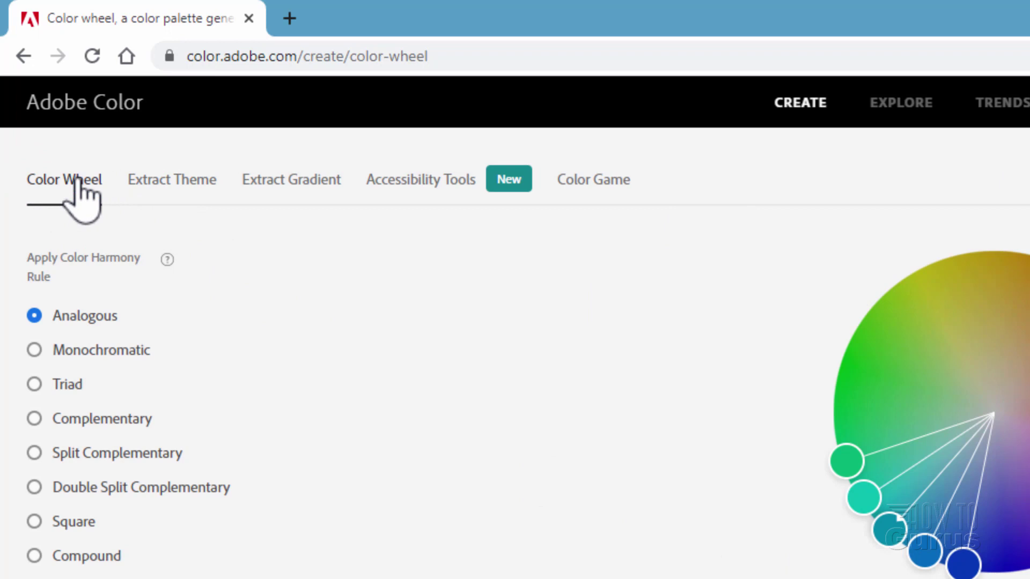
Step: Switch to Extract Theme and move the second colour picker onto the purple chip
left_click(173, 185)
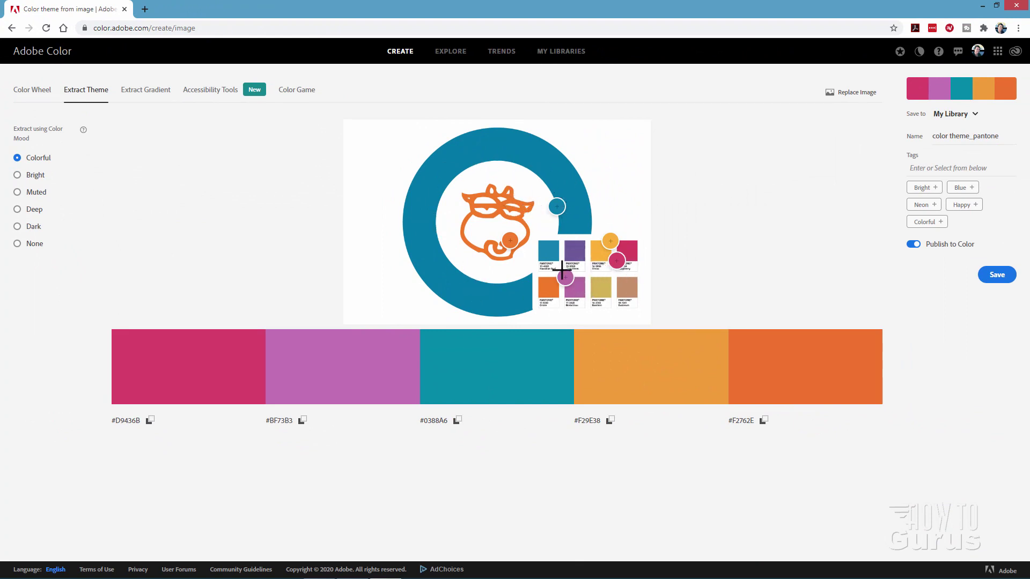
mouse_move(561, 269)
left_mouse_down()
mouse_move(599, 294)
mouse_move(568, 299)
mouse_move(557, 267)
left_mouse_up()
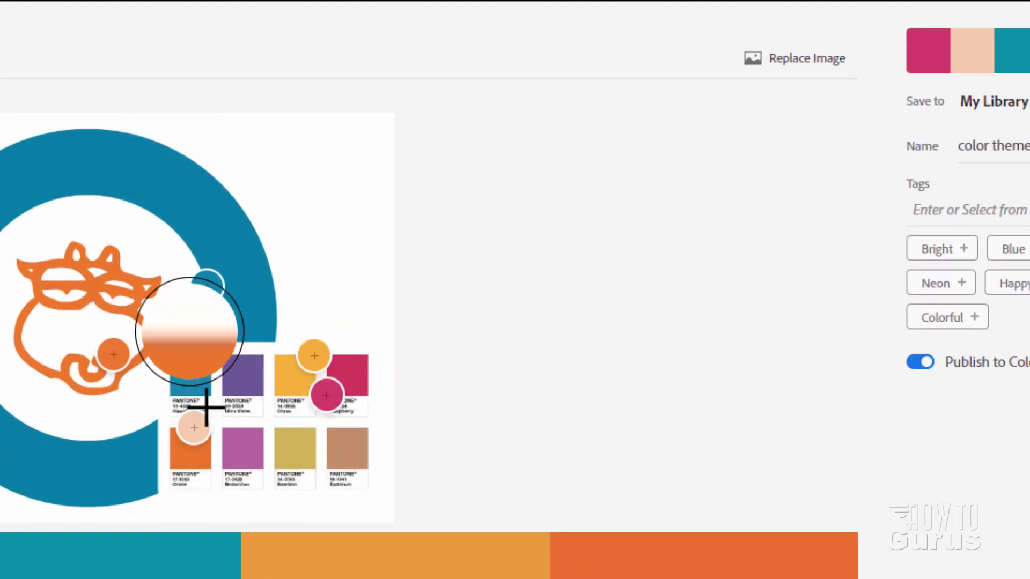
left_click_drag(206, 407, 237, 443)
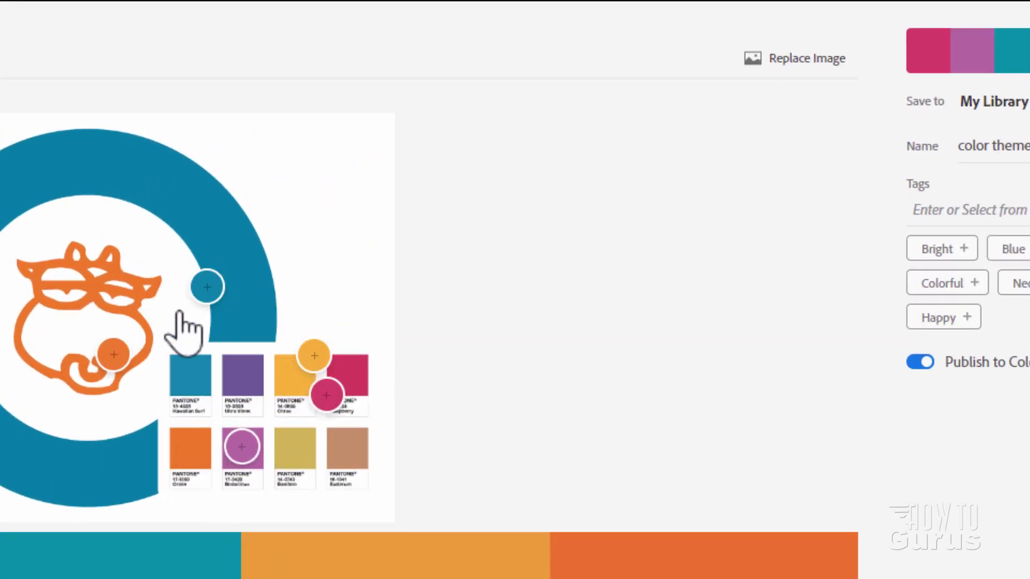
Step: Load infographic screen grab.bmp as the source and sample its cyan speech bubble for colour two
left_click(799, 62)
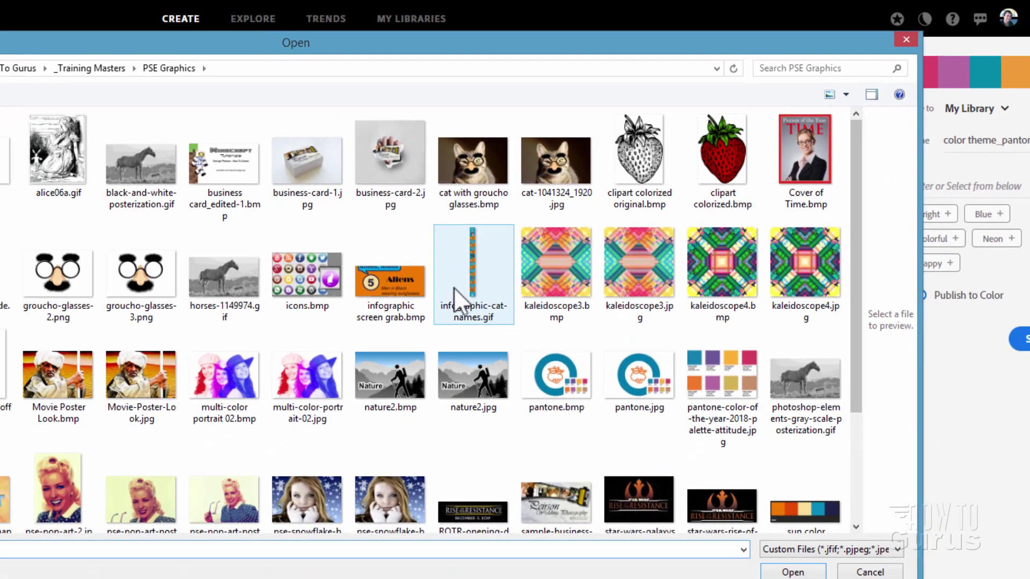
left_click(390, 282)
left_click(793, 572)
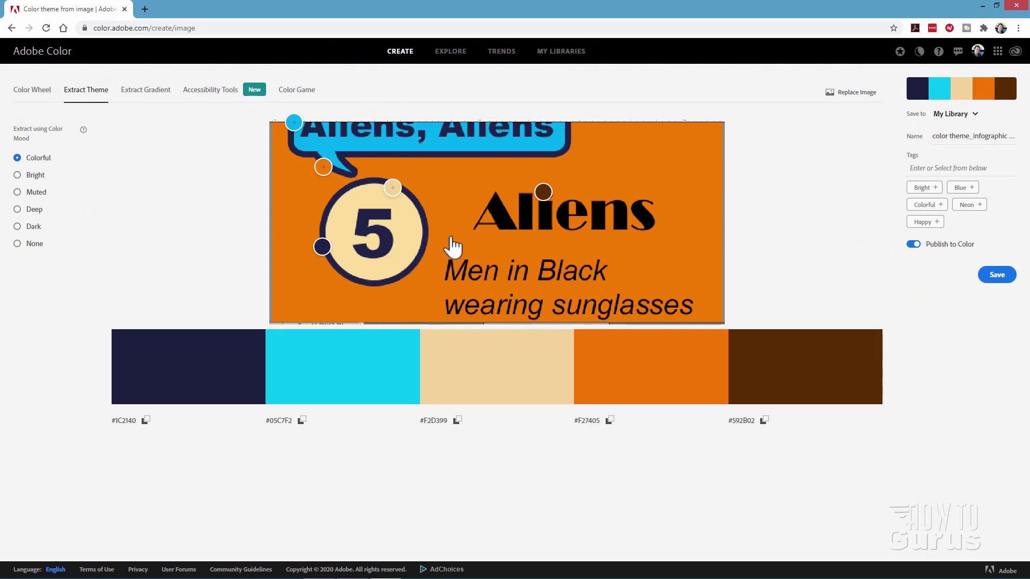
left_click_drag(293, 122, 314, 143)
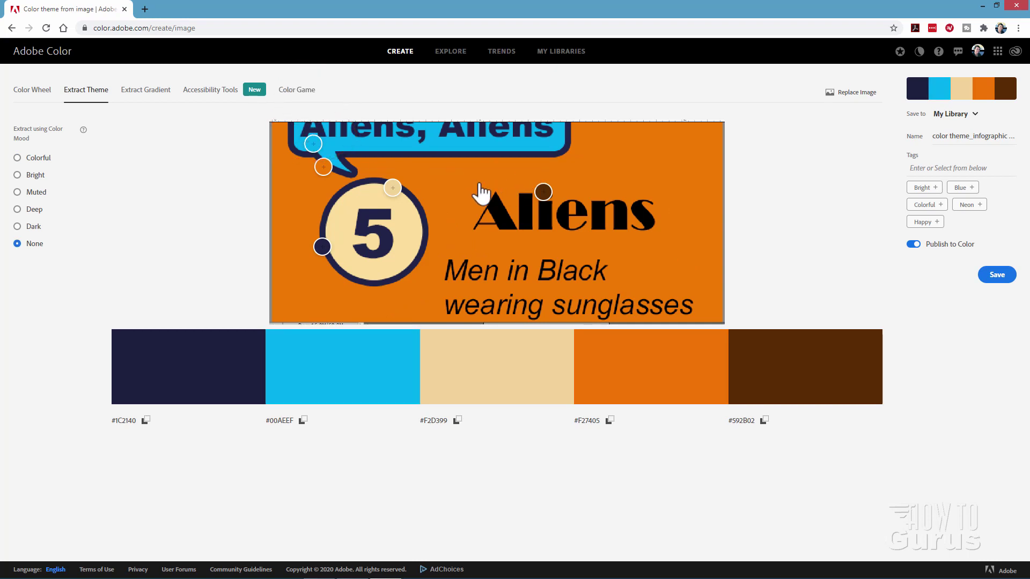
Step: Compare the Colorful, Bright, Muted, Deep and Dark colour moods on the extracted palette
left_click(18, 158)
left_click(18, 174)
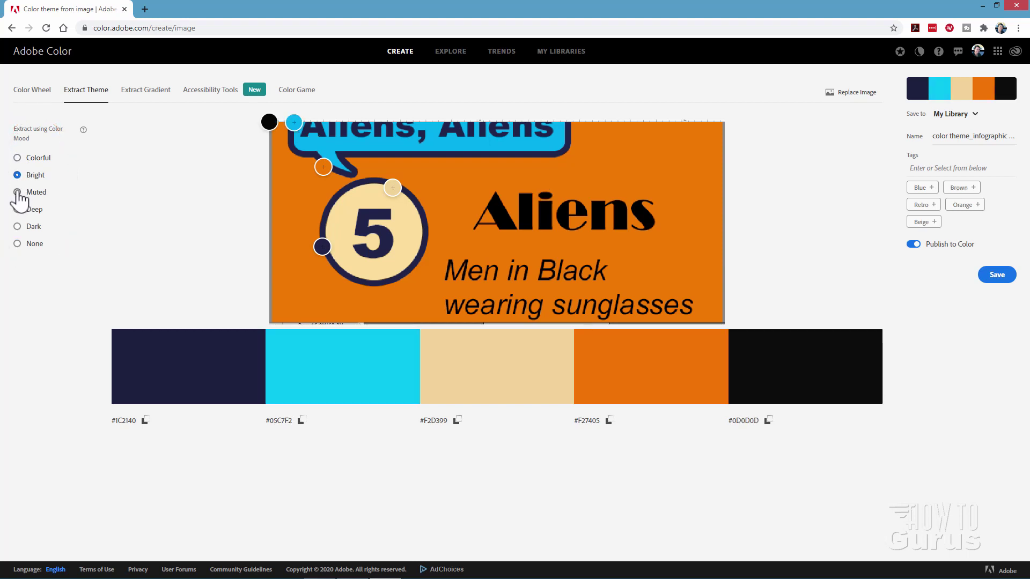
left_click(17, 192)
left_click(17, 209)
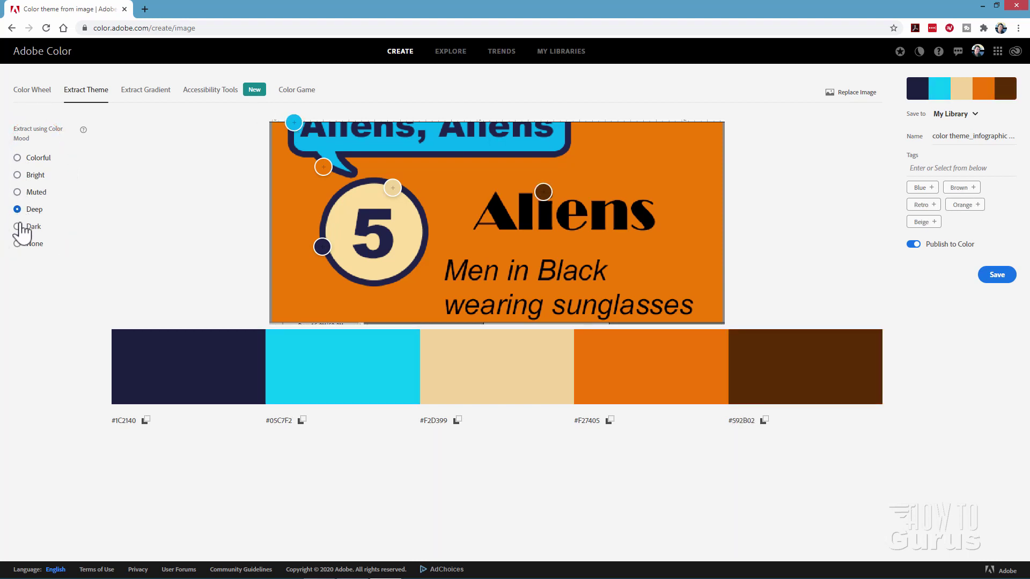
left_click(17, 226)
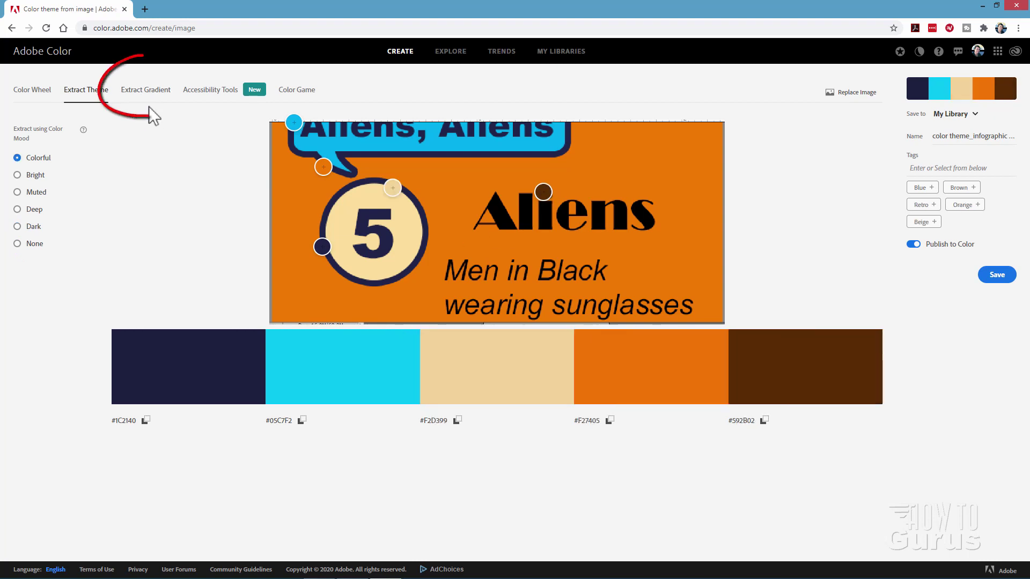
Step: Switch to Extract Gradient and load letter-cube-2.jpg as the source image
left_click(143, 95)
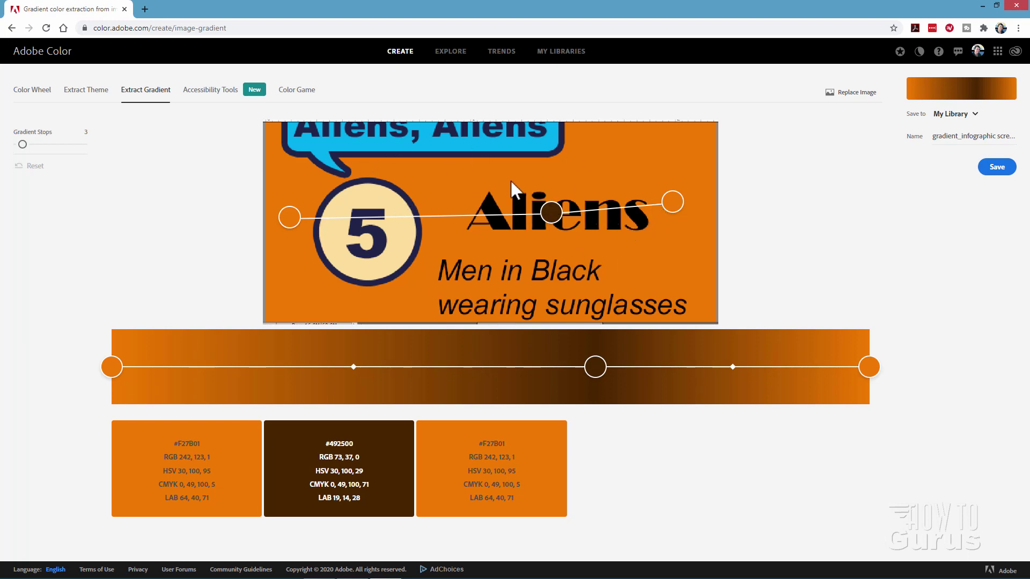
left_click(848, 96)
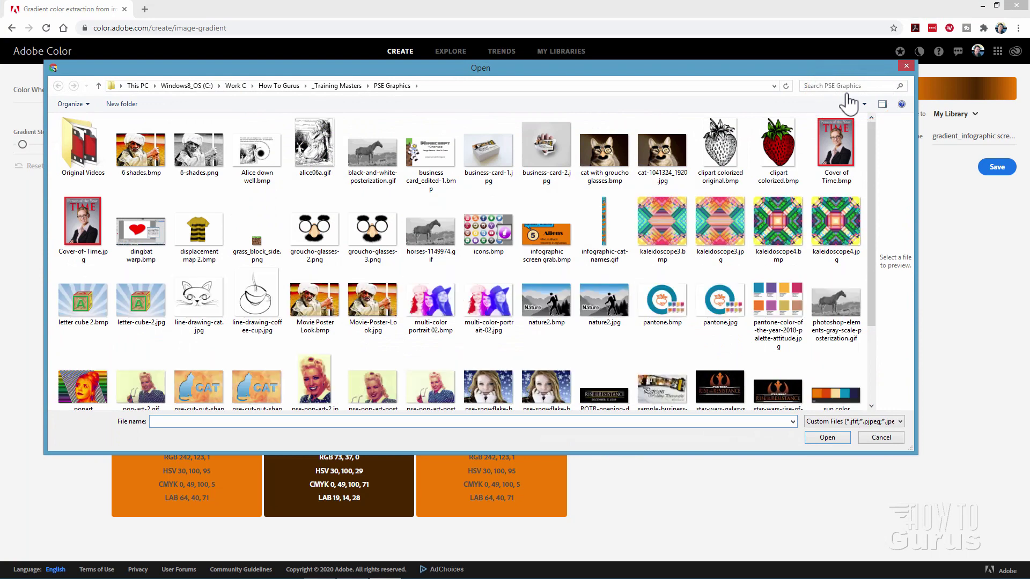
left_click(141, 301)
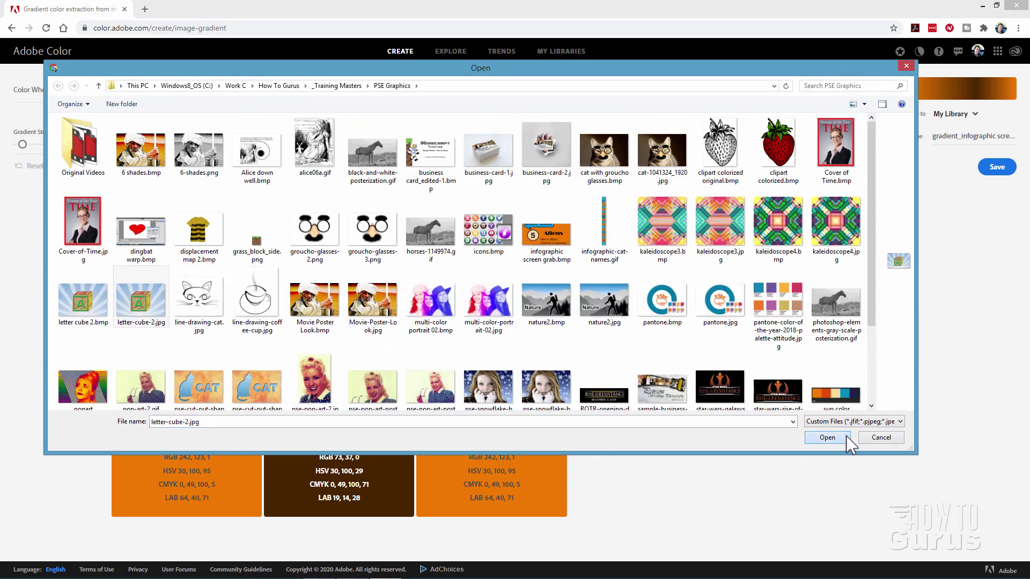
left_click(828, 438)
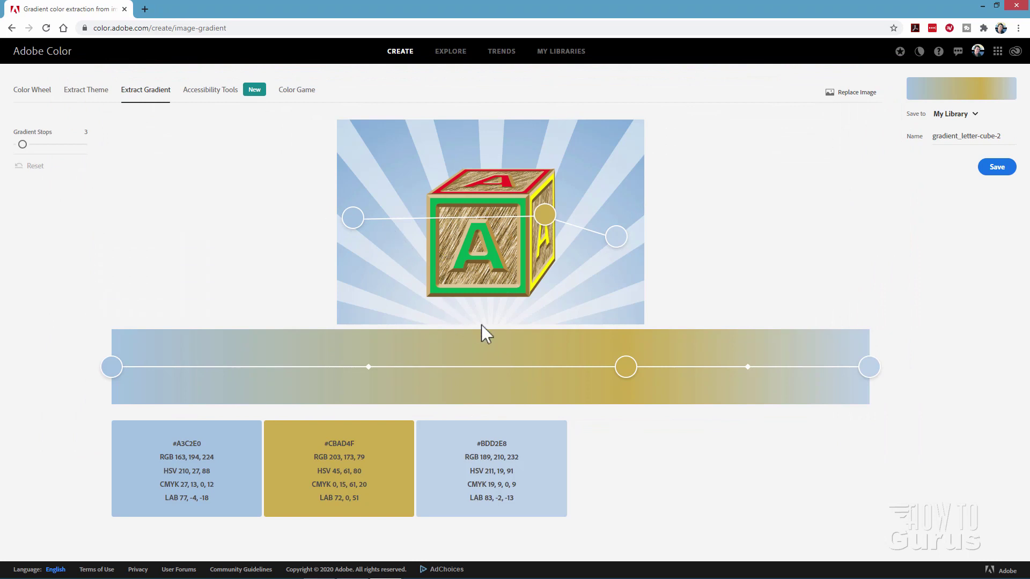
Step: Place the three gradient stops on pale sky, giving #8DB4DB, #B7D0E6 and #E3E9F1
left_click_drag(615, 237, 524, 323)
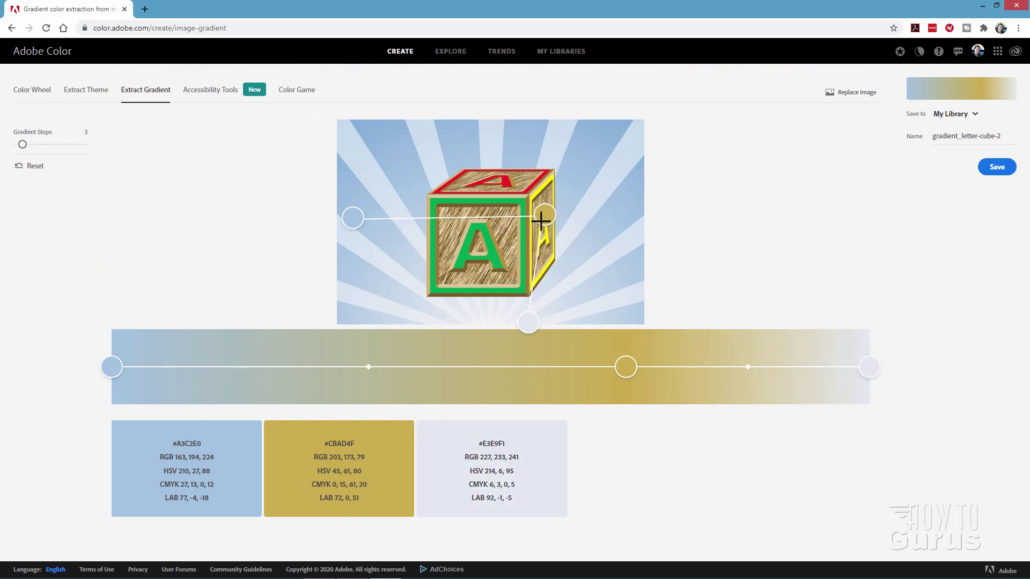
left_click_drag(544, 214, 589, 241)
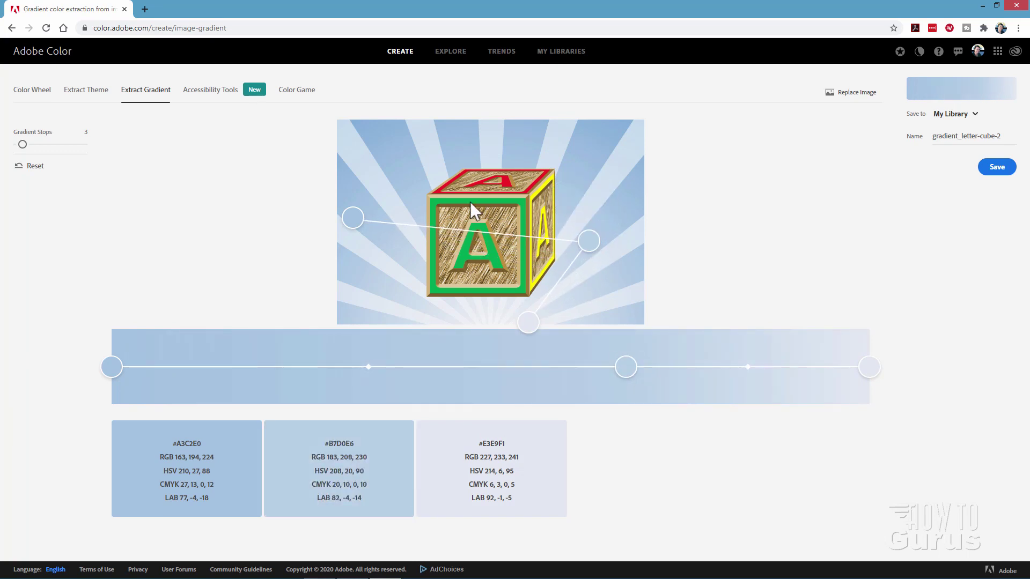
left_click_drag(357, 215, 609, 133)
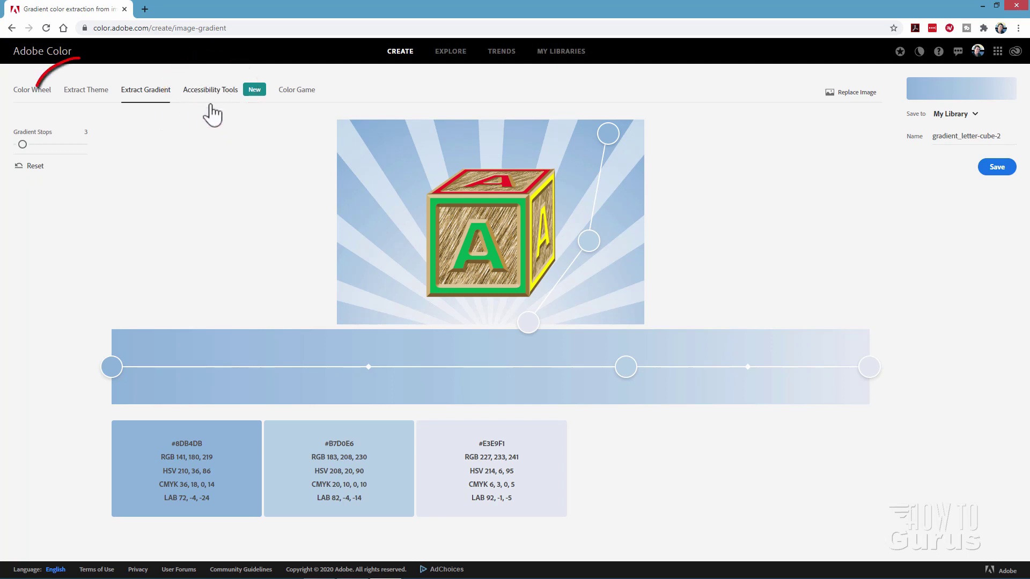
Step: Return to Extract Theme and load pantone.bmp, yielding a palette from #D9436B to #F2762E
left_click(96, 103)
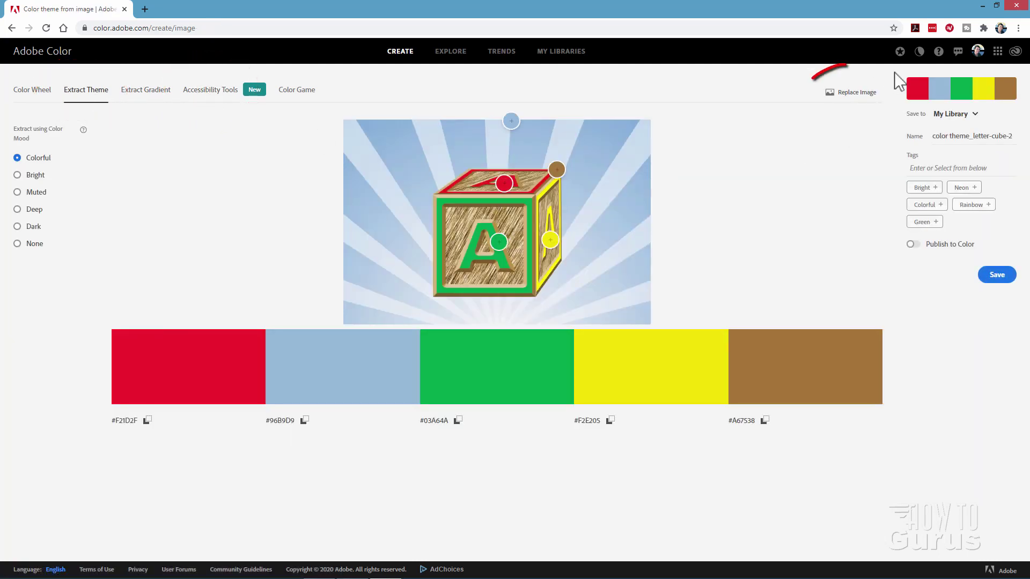
left_click(857, 93)
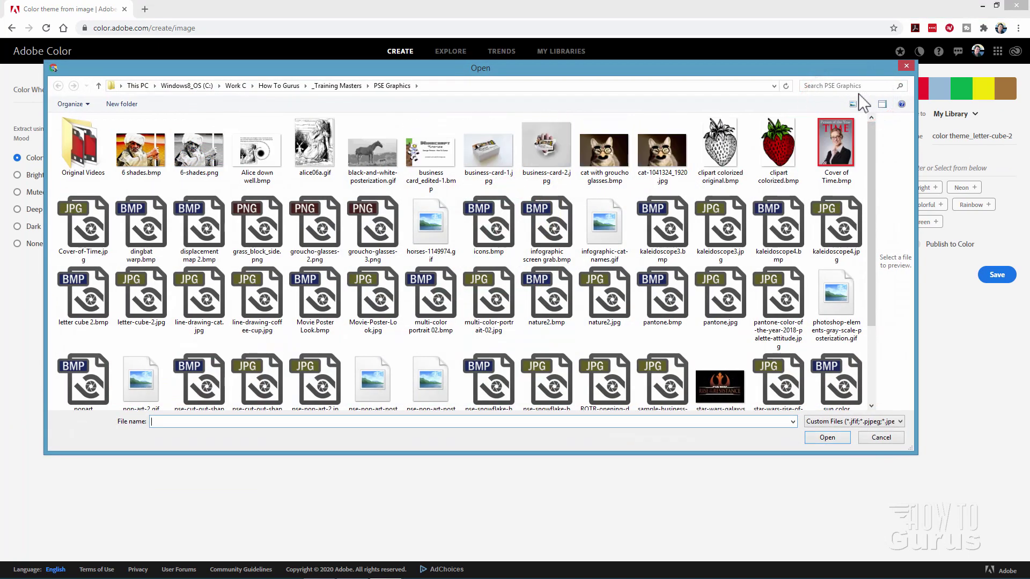
left_click(670, 302)
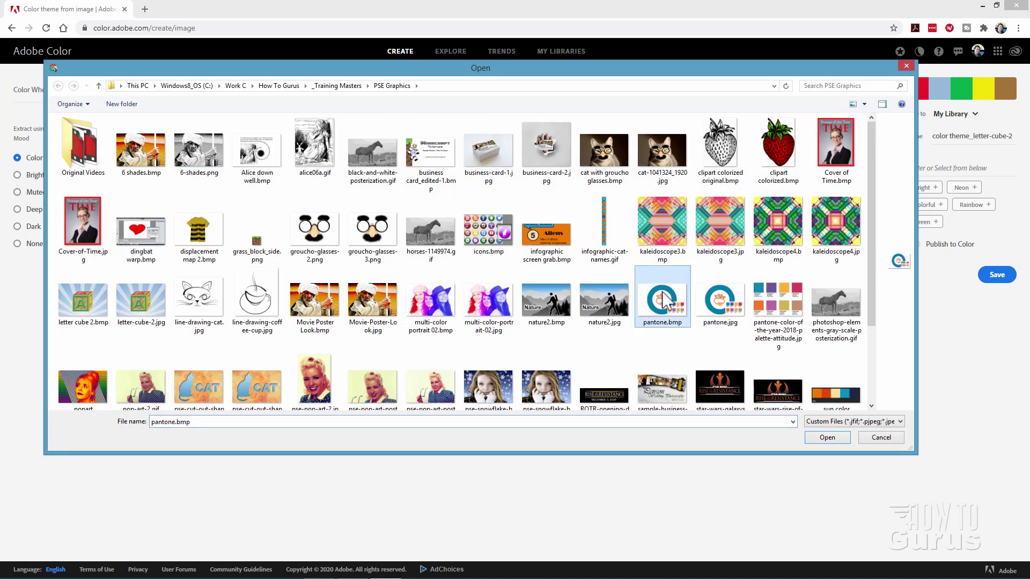
left_click(828, 437)
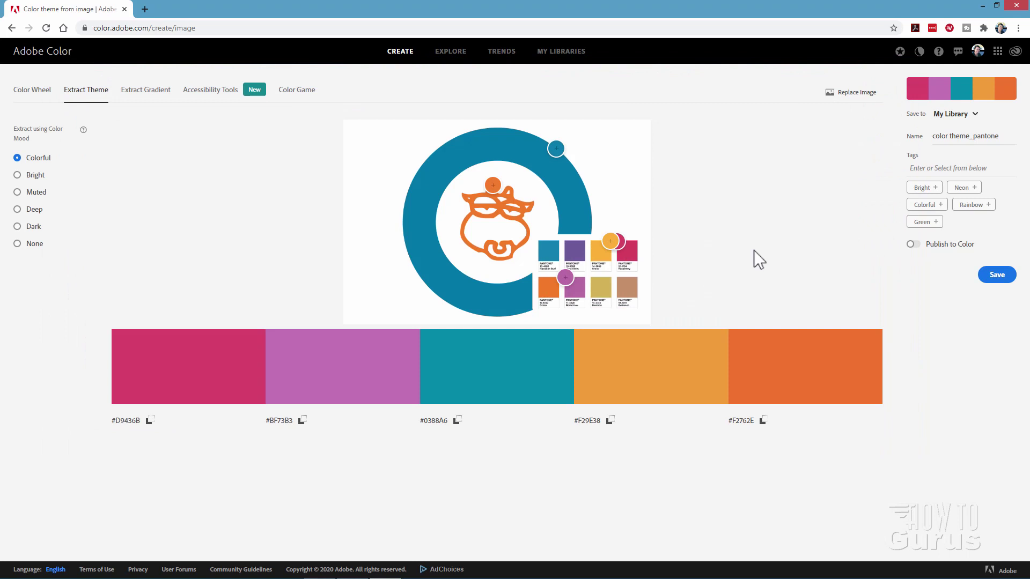
Step: In Accessibility Tools, lighten purple colour B to #A87BC2 so no colour-blind conflicts remain
left_click(205, 96)
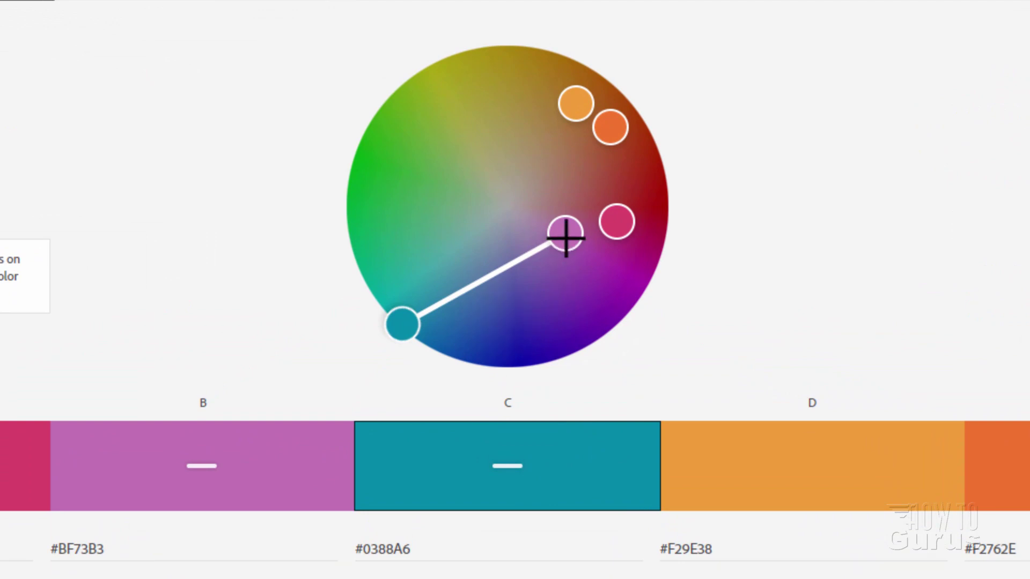
left_click_drag(566, 233, 545, 252)
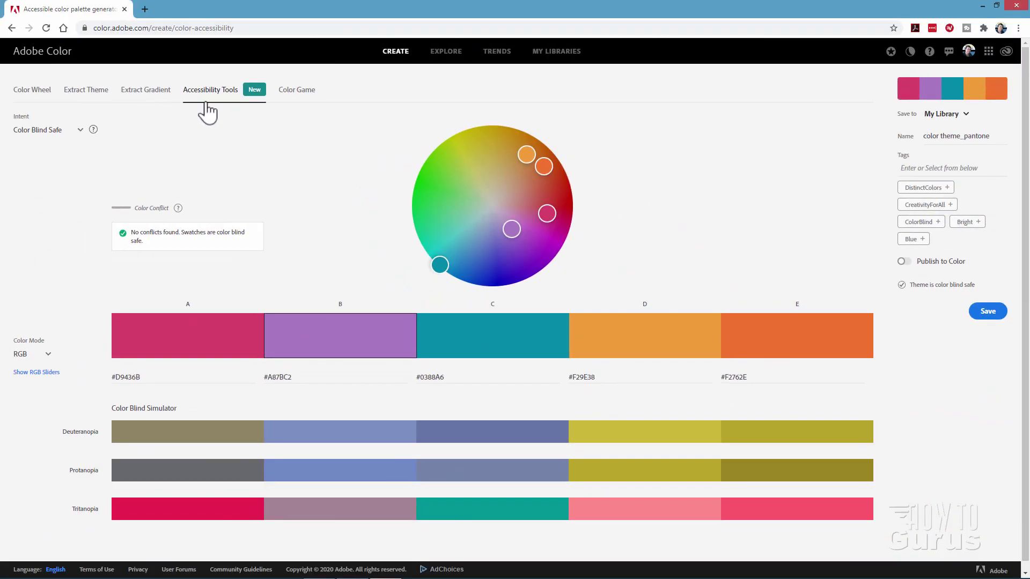
left_click(32, 92)
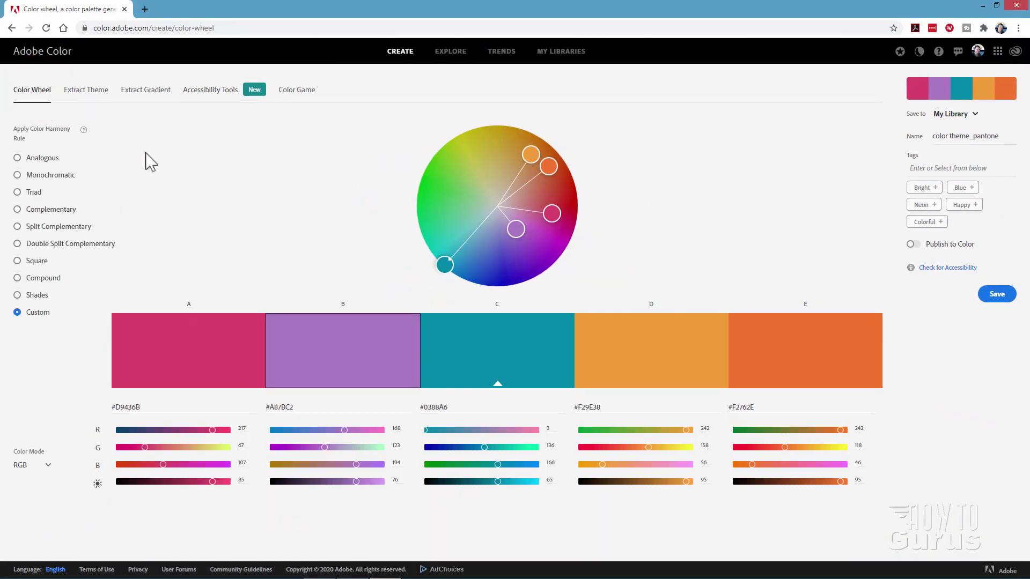
left_click(91, 92)
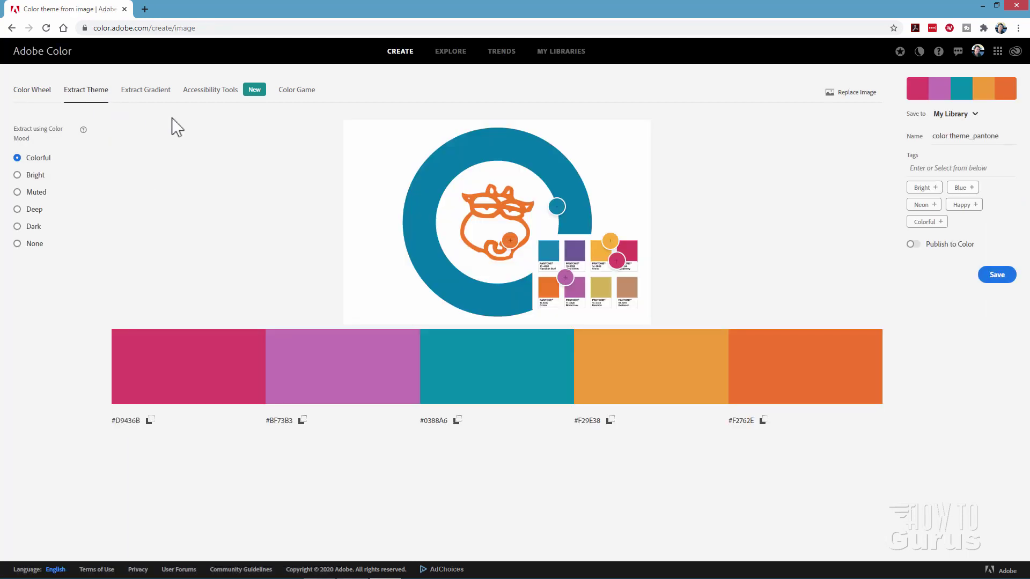
left_click(36, 97)
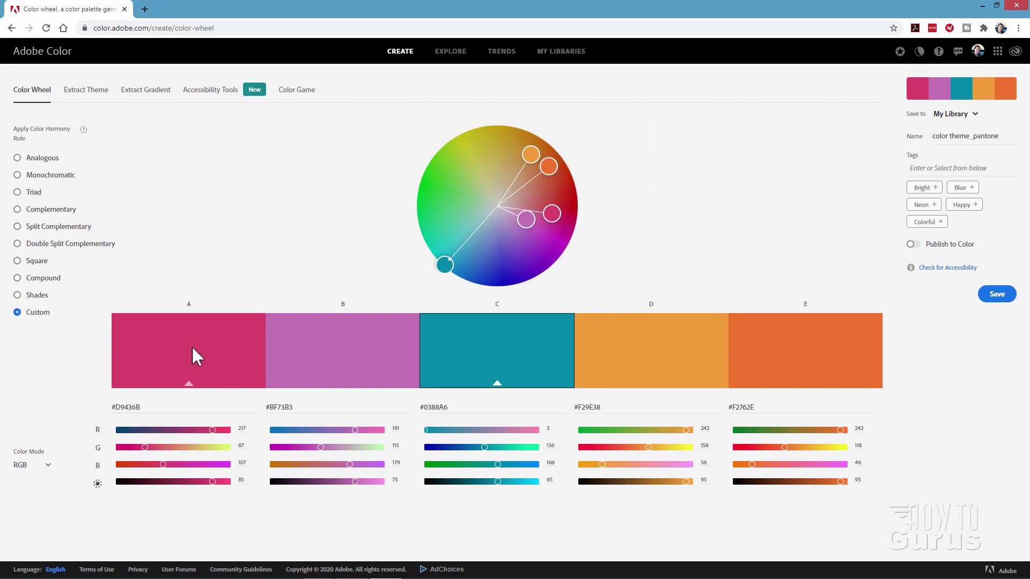
left_click(169, 334)
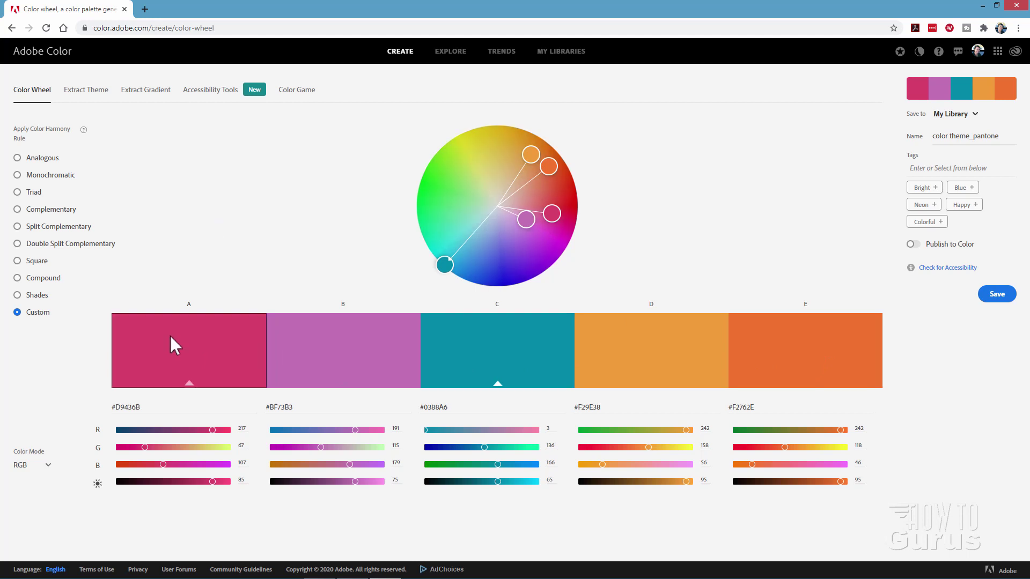
left_click(376, 362)
left_click(496, 356)
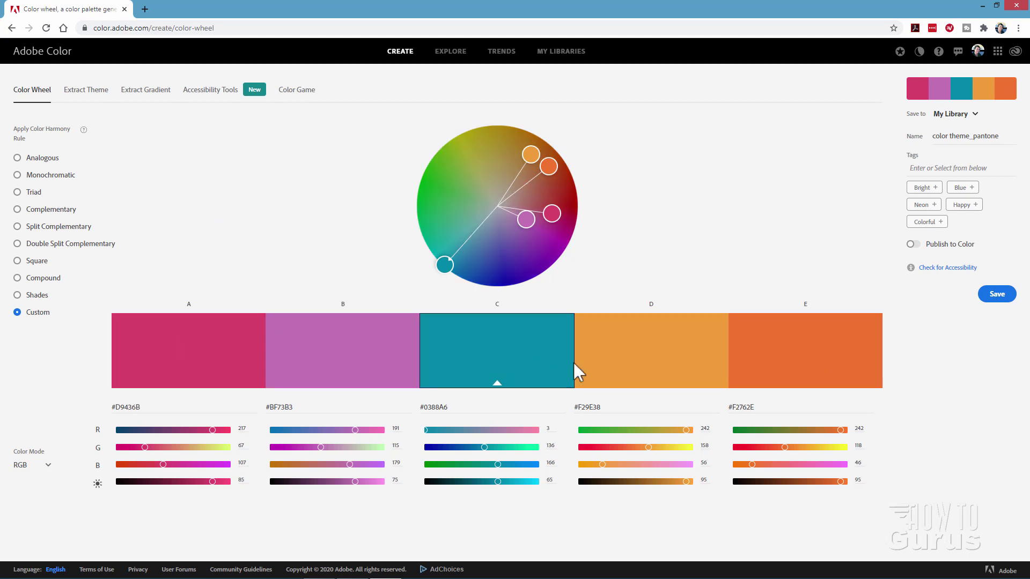
left_click(628, 354)
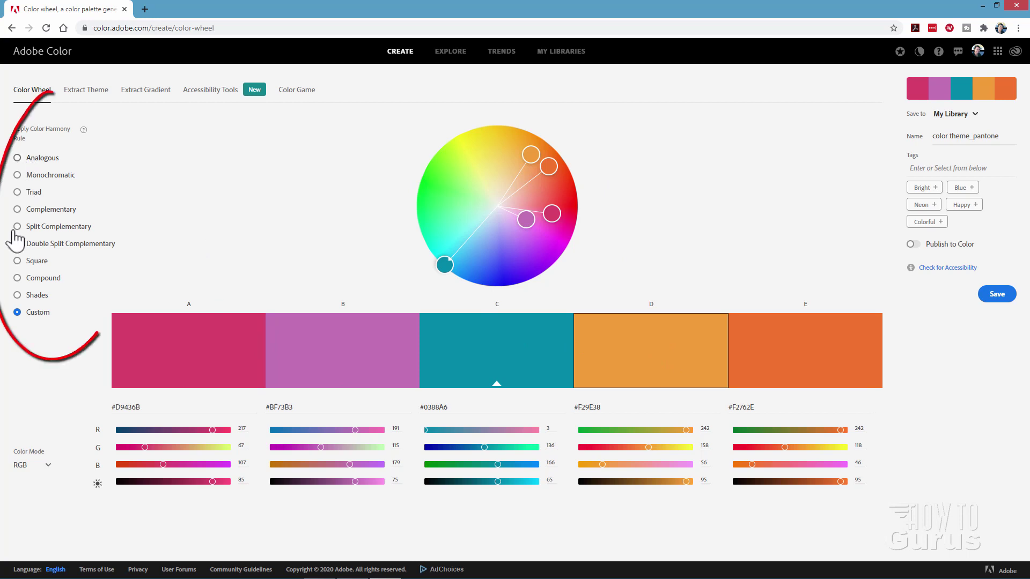
Step: Apply the Analogous rule, rotate the palette around the wheel and nudge colour A toward purple
left_click(17, 158)
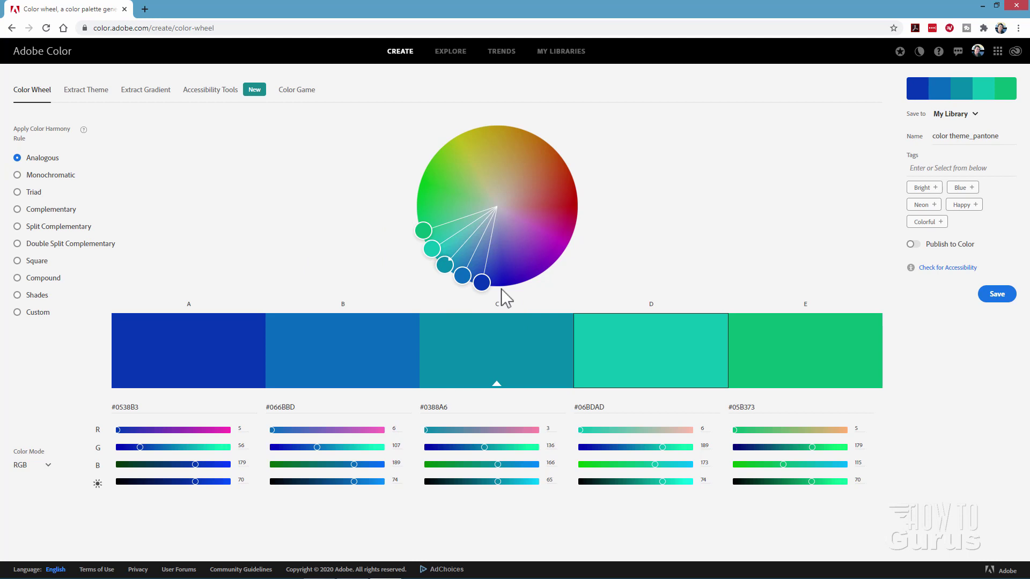
left_click(445, 265)
left_click_drag(464, 276, 512, 288)
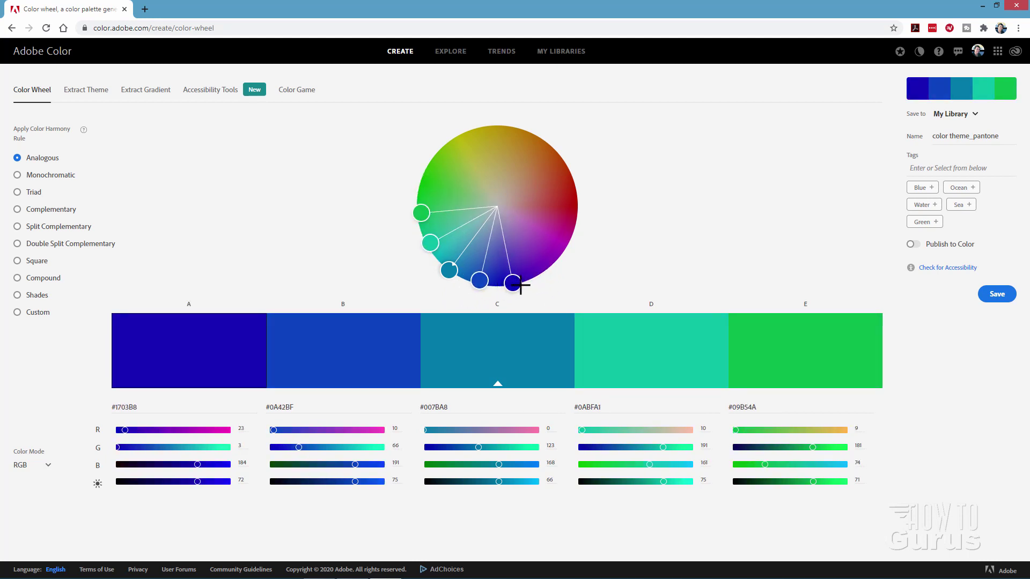
left_click_drag(520, 284, 525, 279)
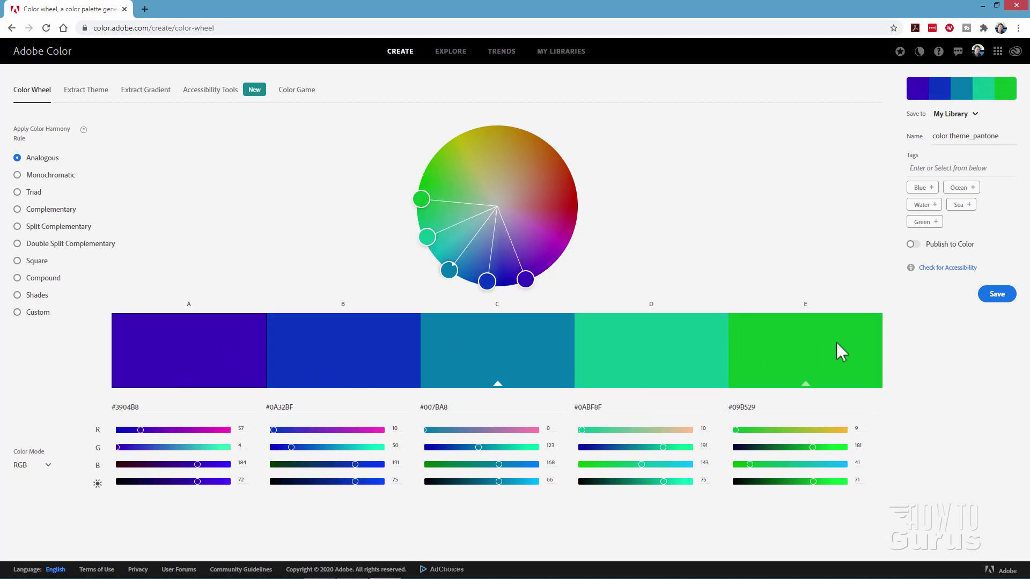
Step: Try the other harmony rules, then return to Analogous and spread it to #3600B8–#09B529
left_click(18, 177)
left_click(30, 193)
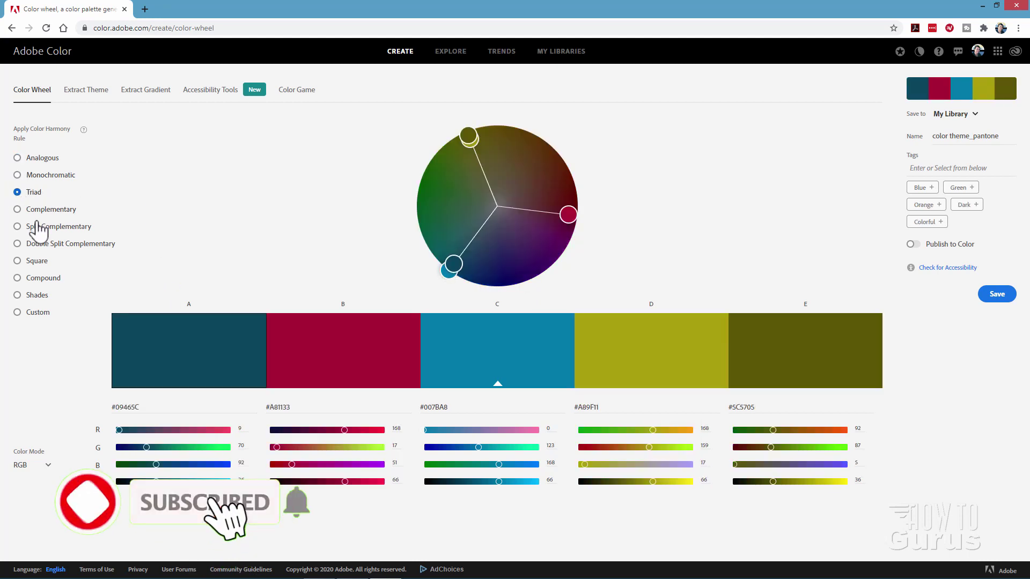
left_click(18, 209)
left_click(18, 227)
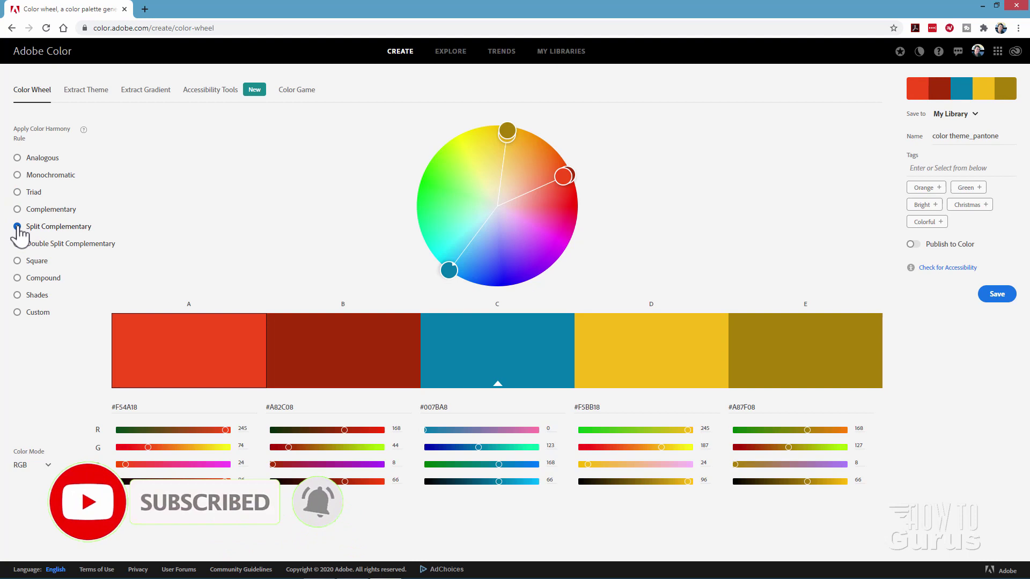
left_click(17, 244)
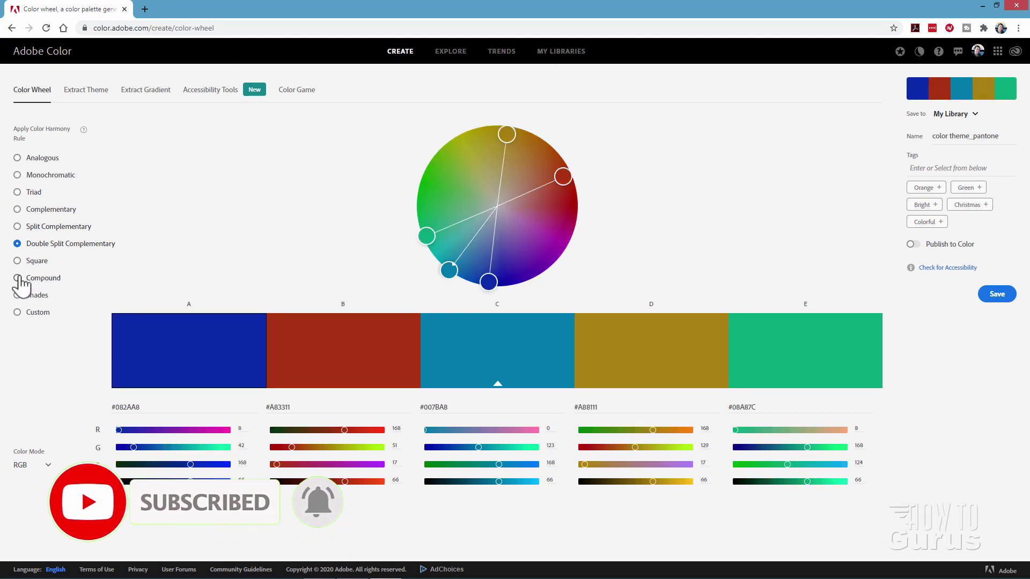
left_click(18, 261)
left_click(17, 278)
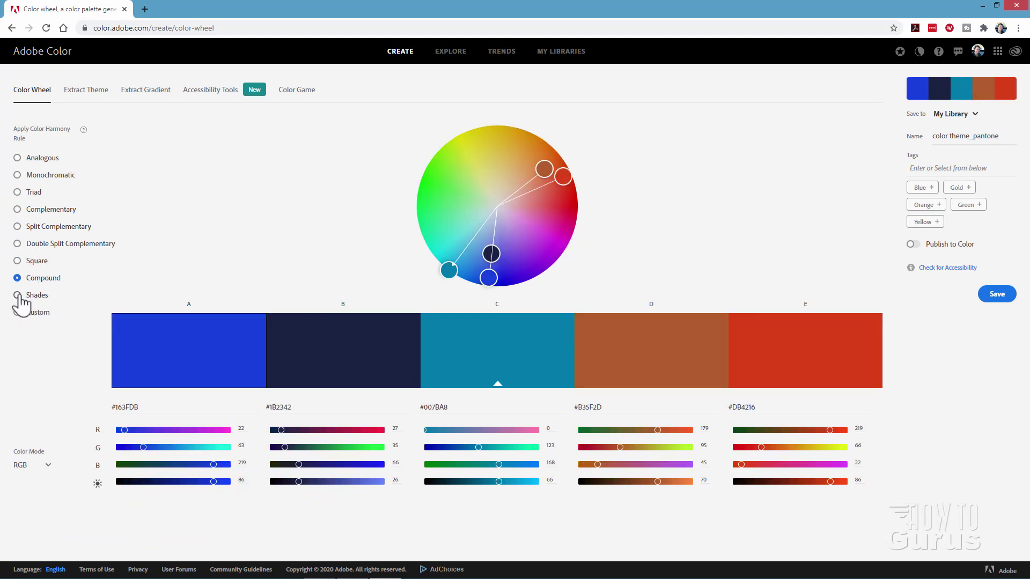
left_click(18, 296)
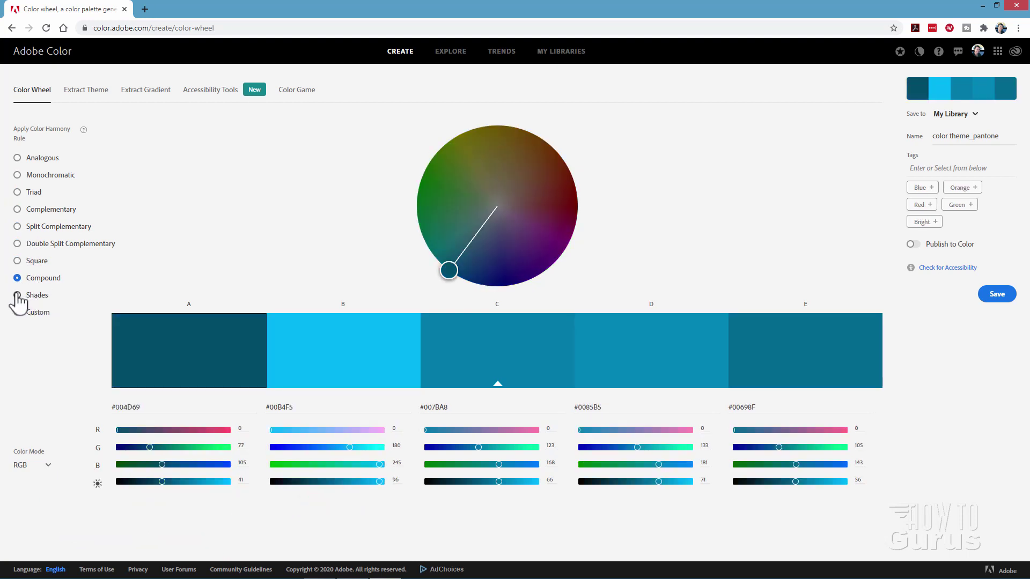
left_click(18, 158)
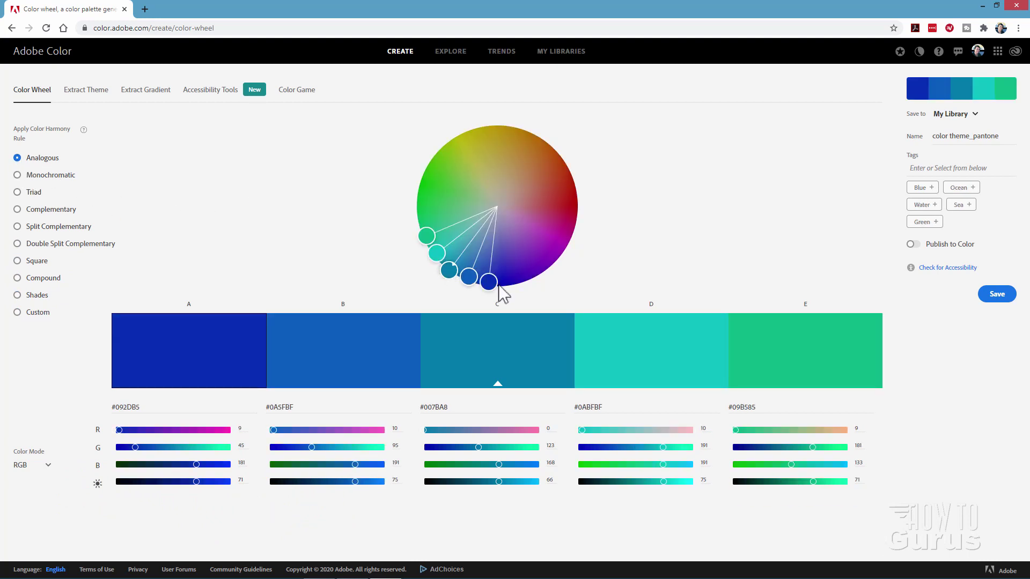
left_click_drag(500, 285, 528, 286)
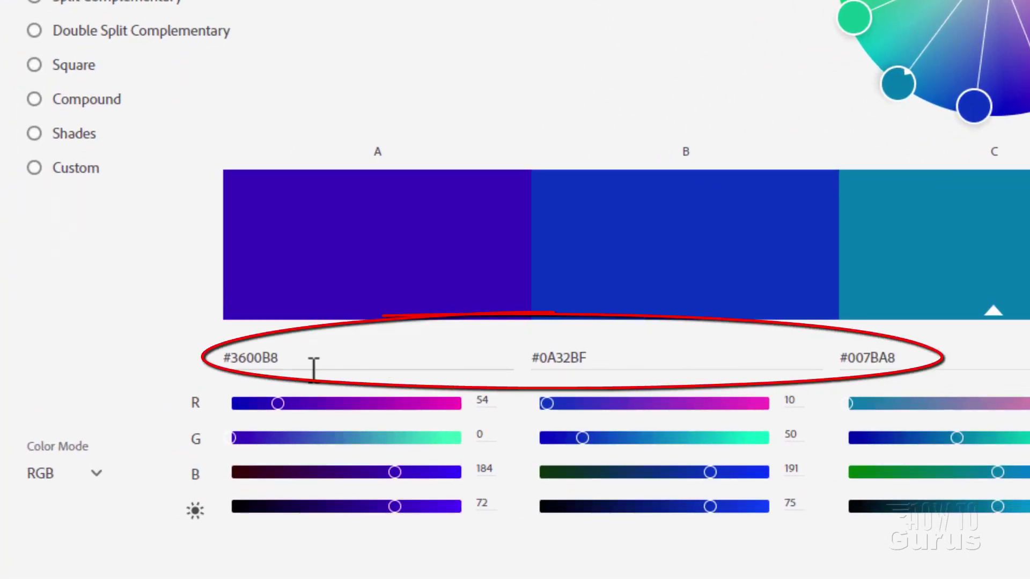
left_click_drag(292, 361, 207, 373)
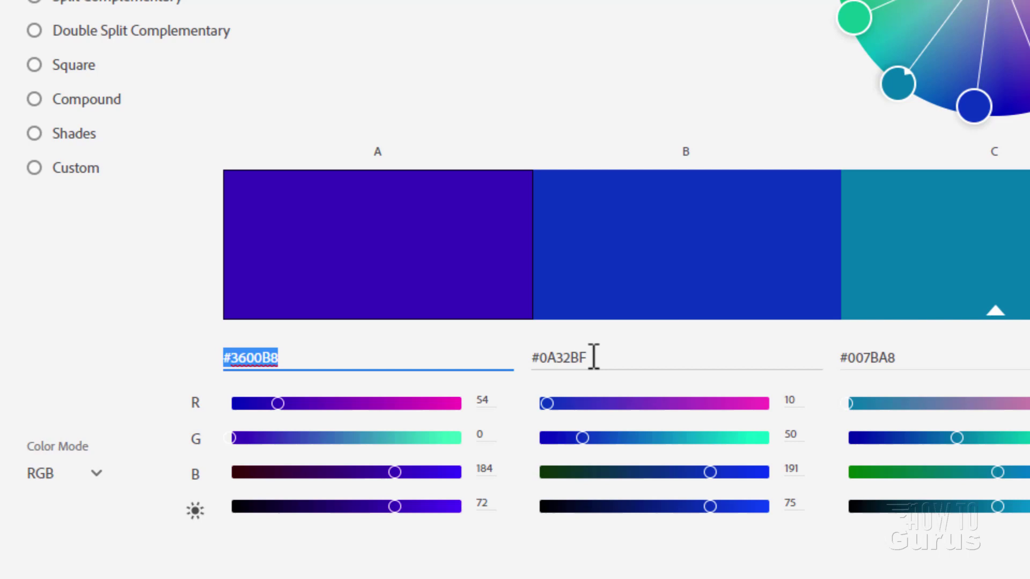
left_click_drag(593, 357, 528, 359)
left_click_drag(910, 357, 792, 355)
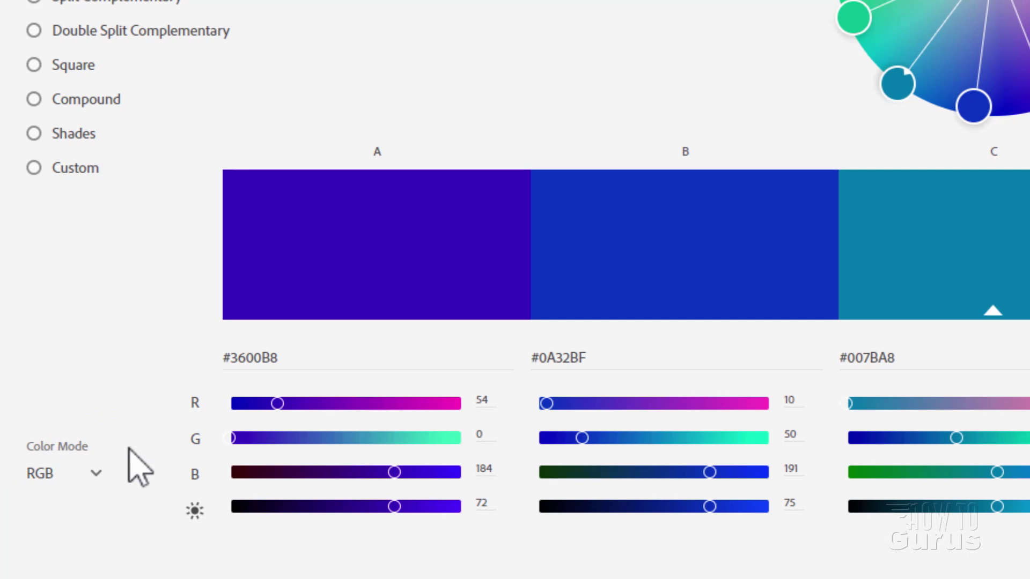
Step: Keep the colour mode at RGB and copy swatch A's hex code 3600B8
left_click(94, 482)
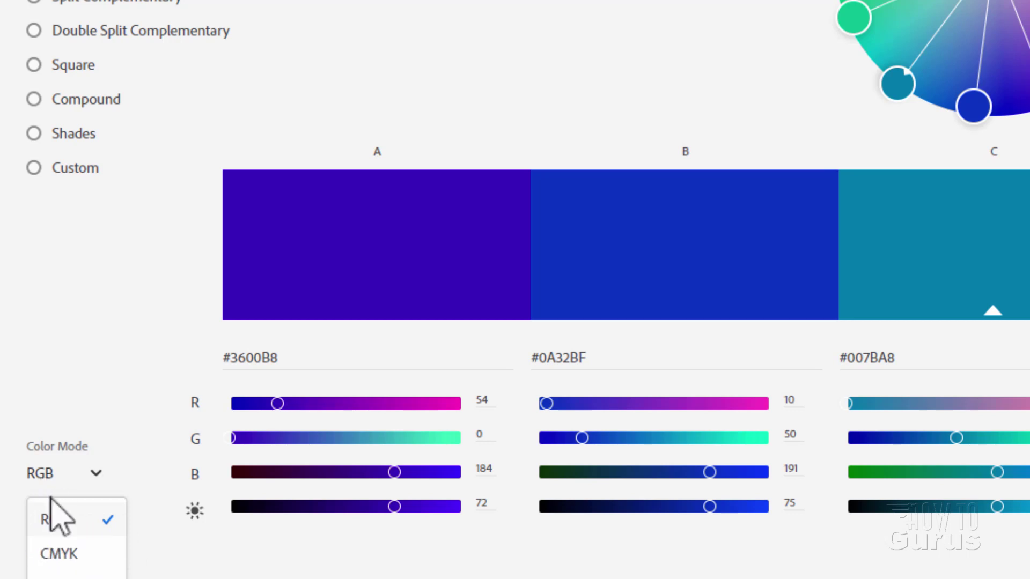
left_click(56, 523)
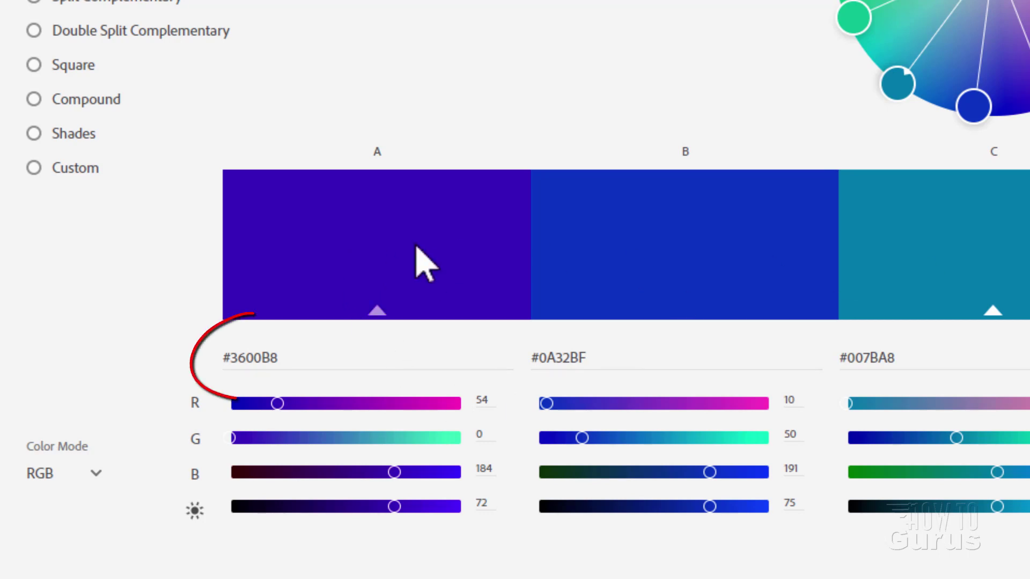
left_click_drag(282, 359, 228, 368)
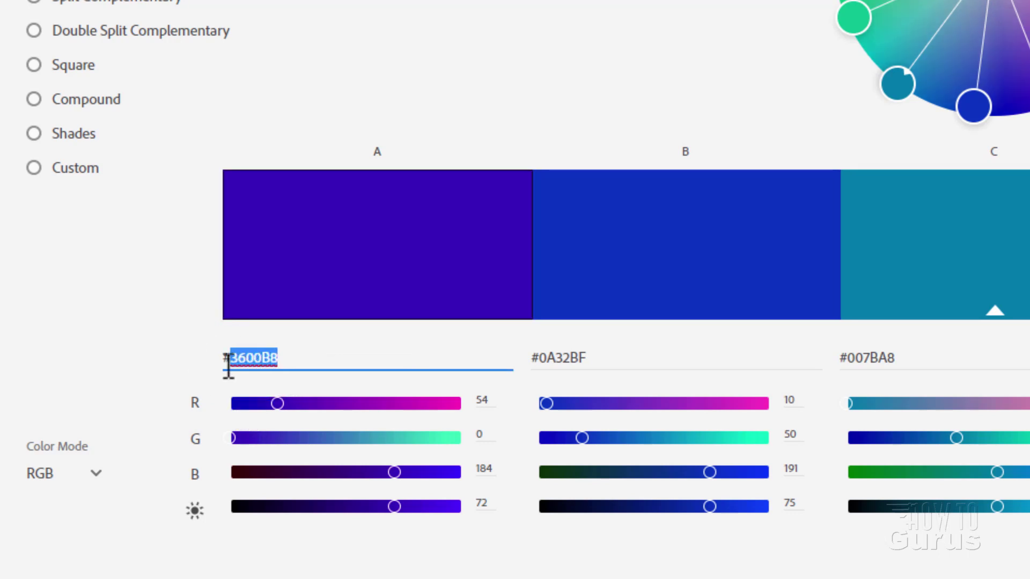
right_click(261, 358)
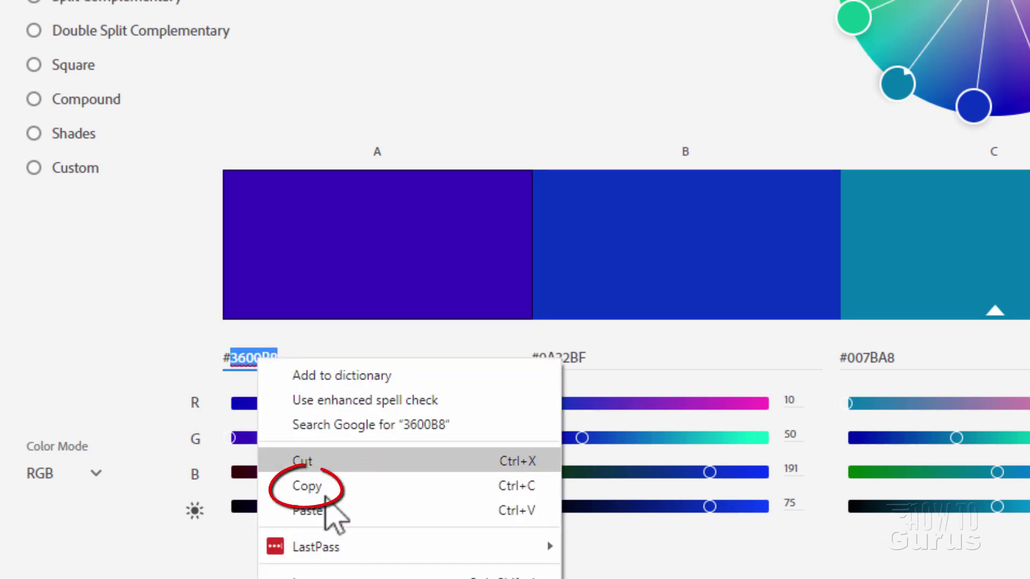
left_click(325, 488)
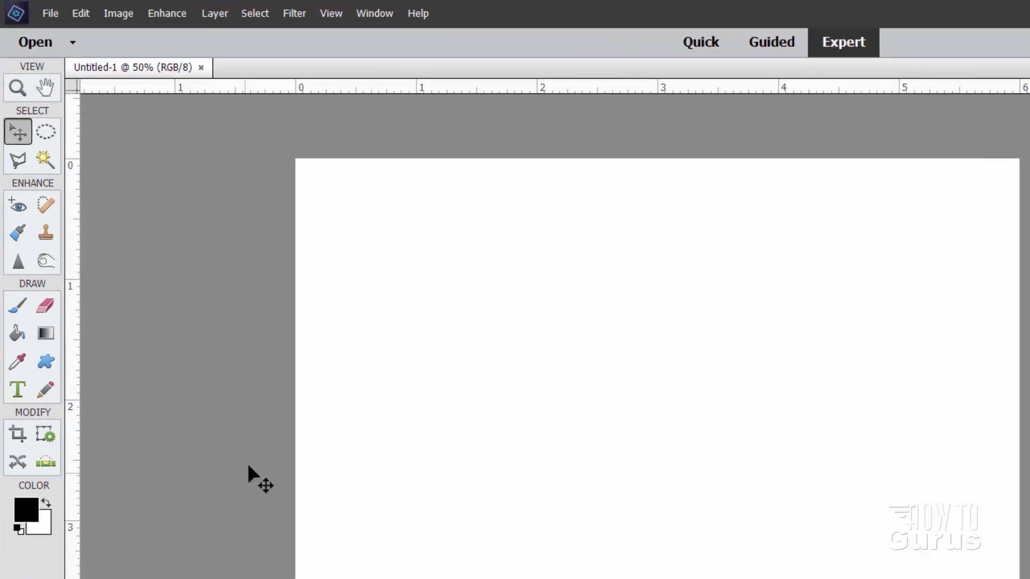
Step: Show the Color Swatches panel from the Window menu and place it beside the canvas
left_click(249, 9)
left_click(541, 142)
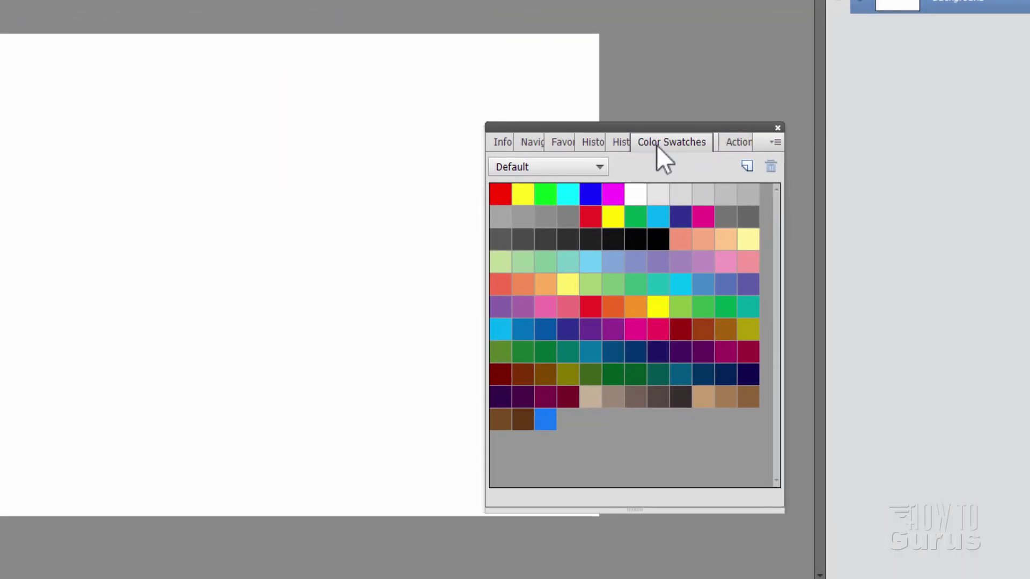
mouse_move(661, 130)
left_mouse_down()
mouse_move(713, 151)
mouse_move(662, 120)
left_mouse_up()
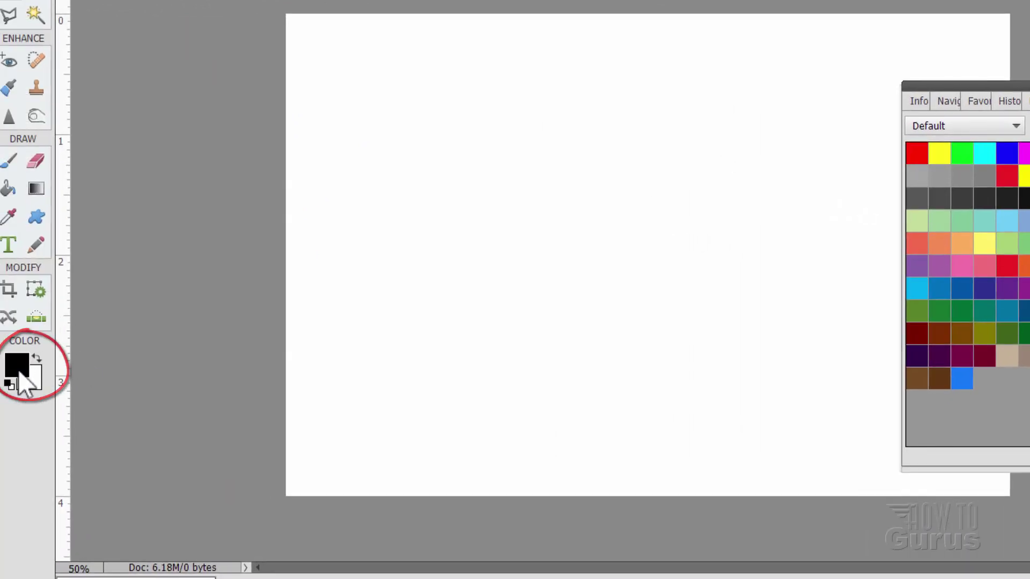
Step: Paste 3600B8 into the Foreground Color Picker's hex field and confirm the purple foreground
left_click(19, 374)
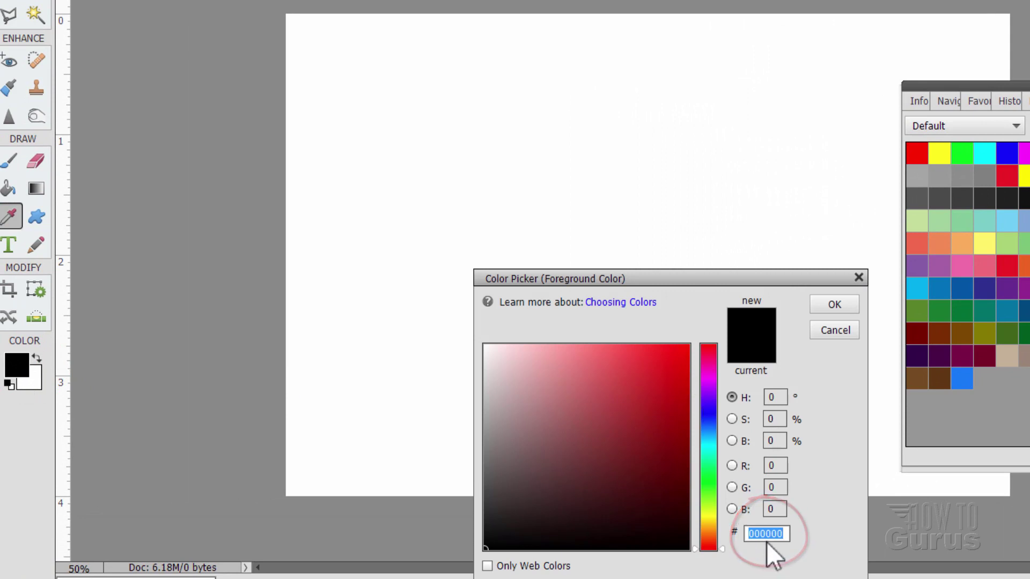
left_click(759, 534)
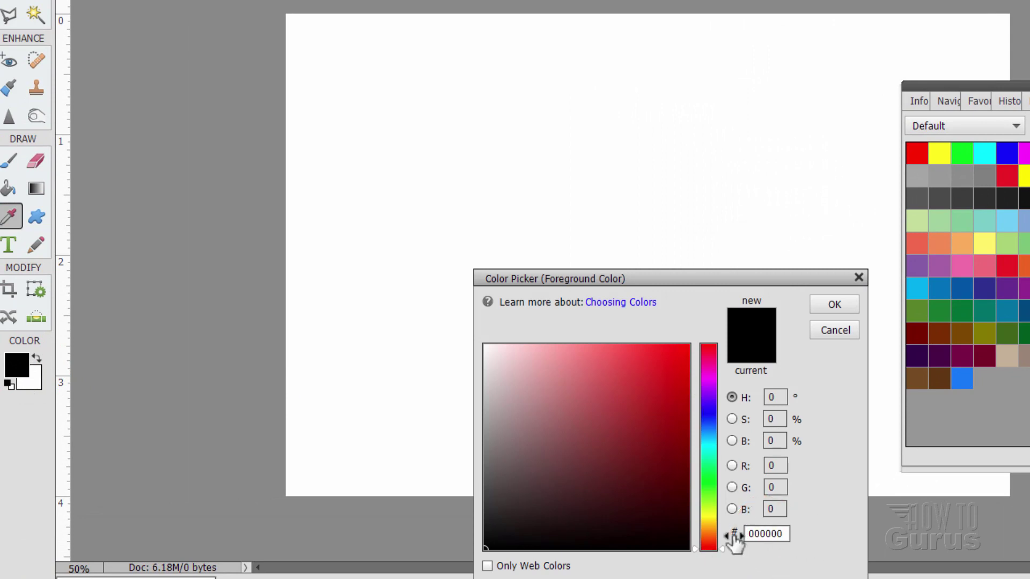
left_click_drag(781, 534, 748, 533)
right_click(753, 533)
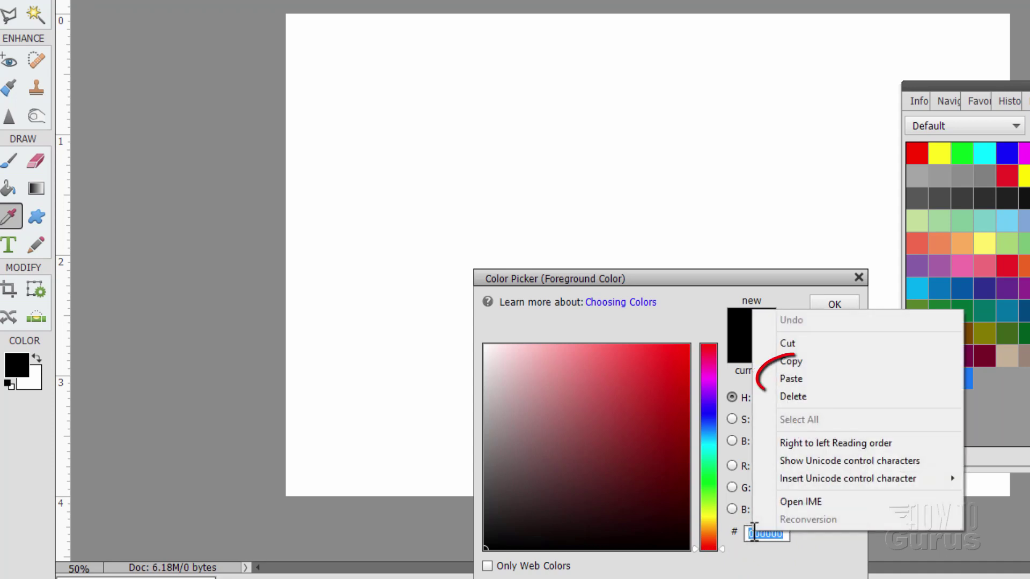
left_click(790, 377)
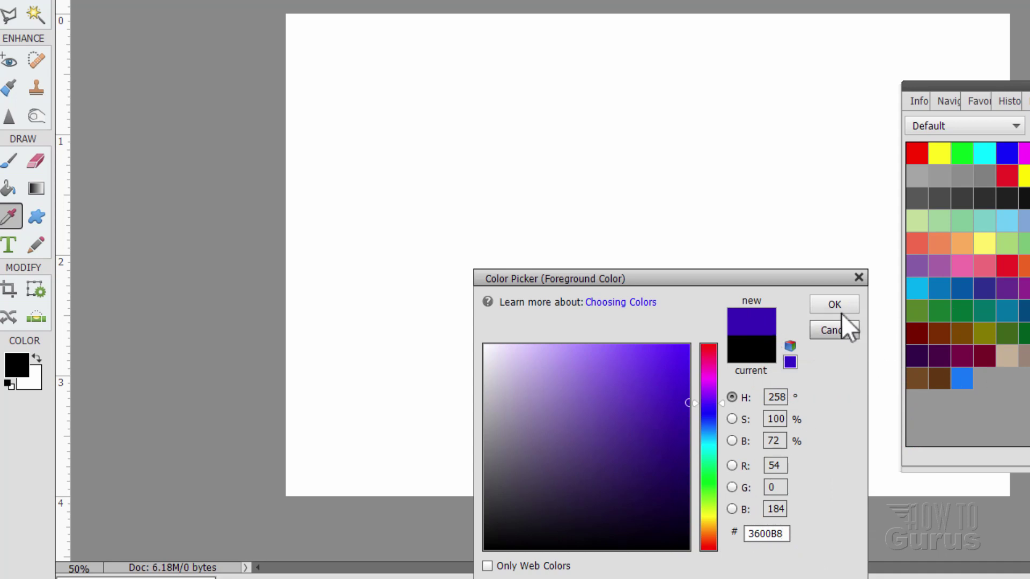
left_click(828, 303)
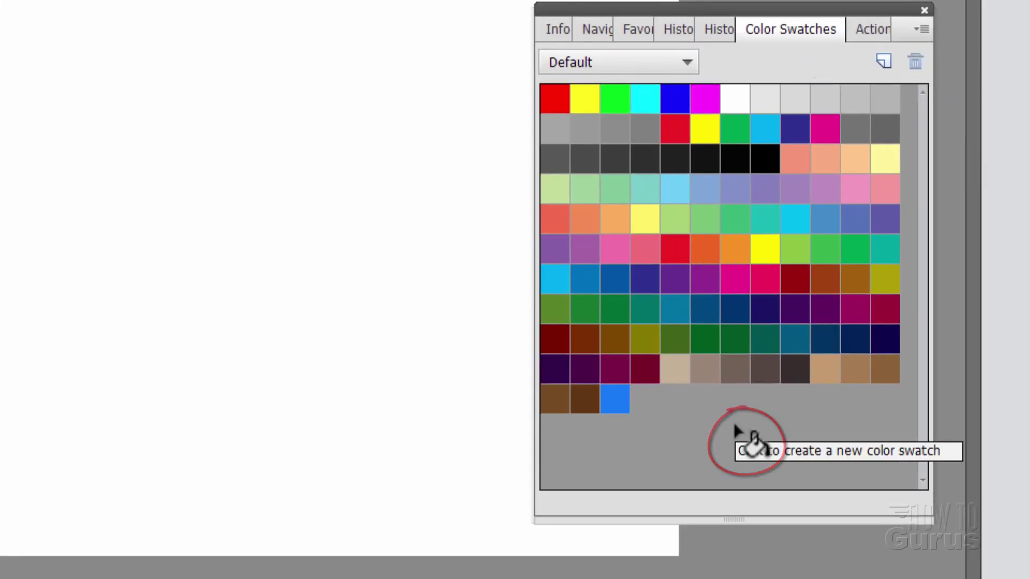
Step: Save the purple foreground as new swatch Color Swatch 2 with its default name
left_click(647, 402)
left_click(544, 88)
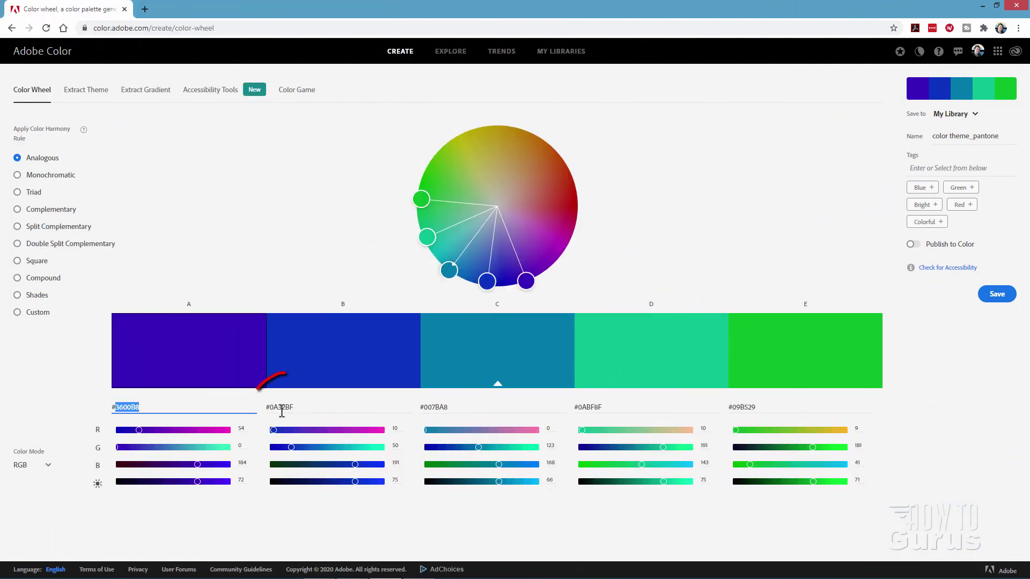
Step: Copy swatch B's hex code 0A32BF in Adobe Color
left_click(282, 407)
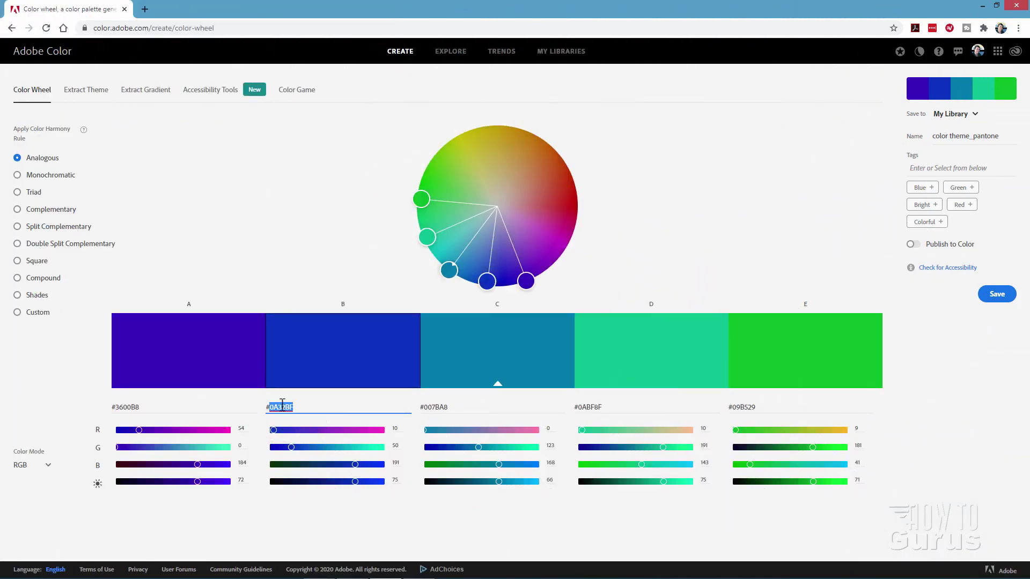
right_click(282, 407)
left_click(309, 469)
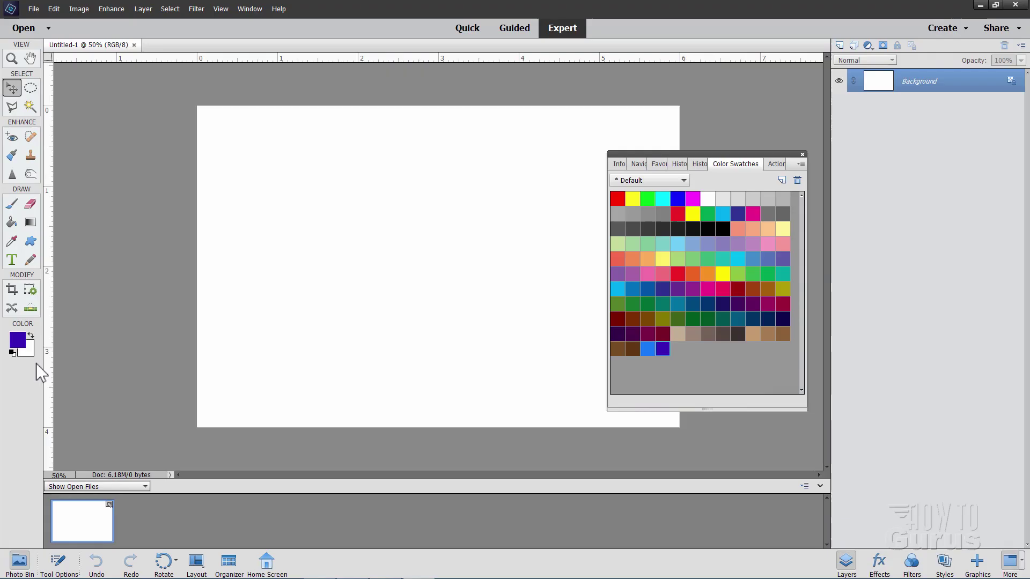
Step: Make 0A32BF the foreground colour and save it as Color Swatch 3
left_click(18, 340)
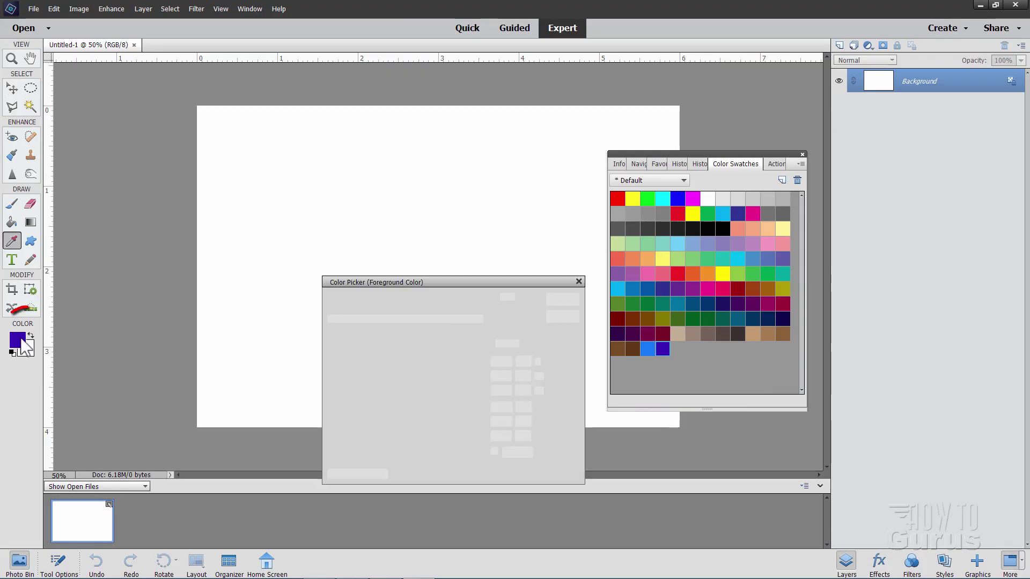
right_click(517, 454)
left_click(558, 358)
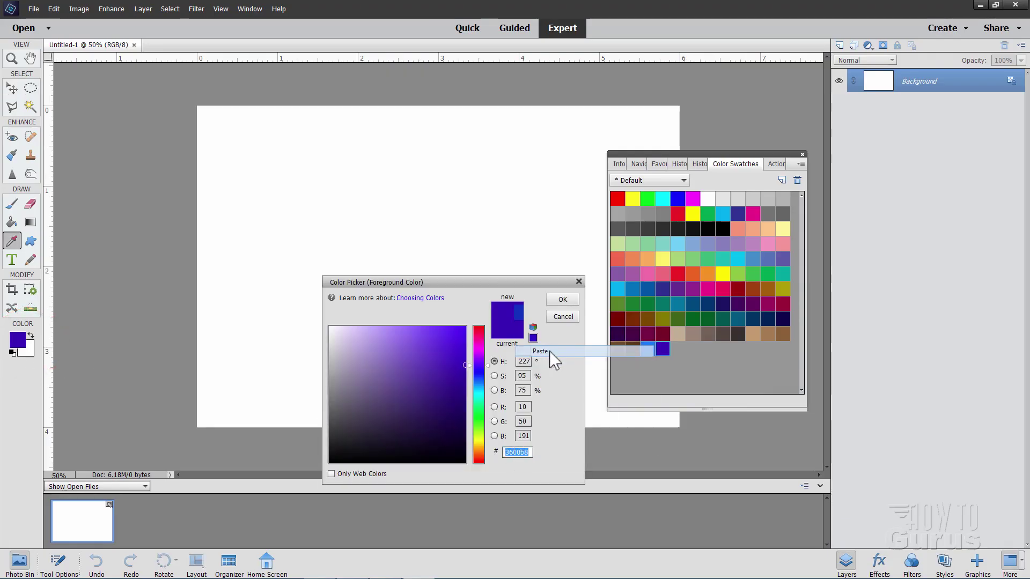
left_click(560, 301)
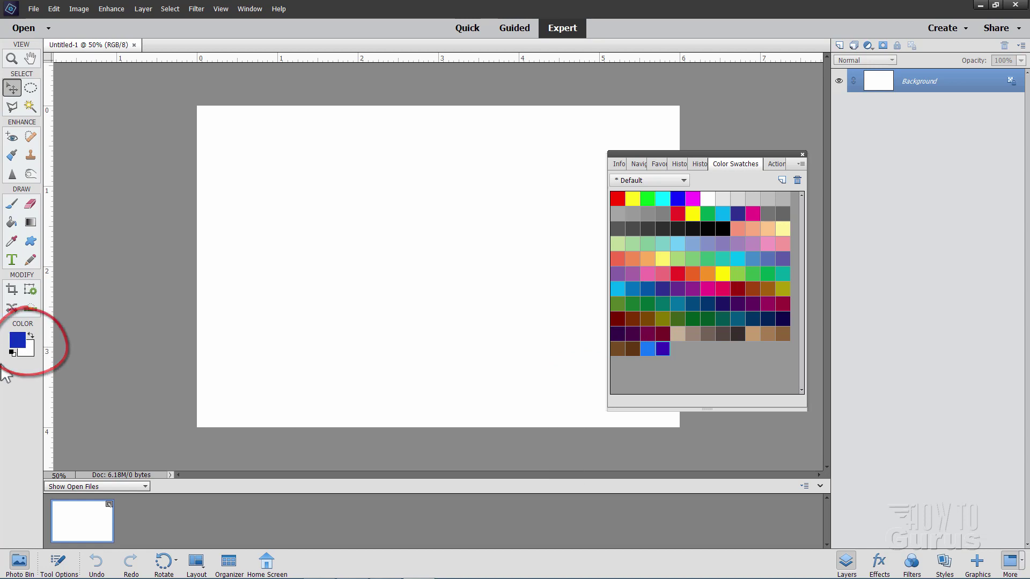
left_click(682, 357)
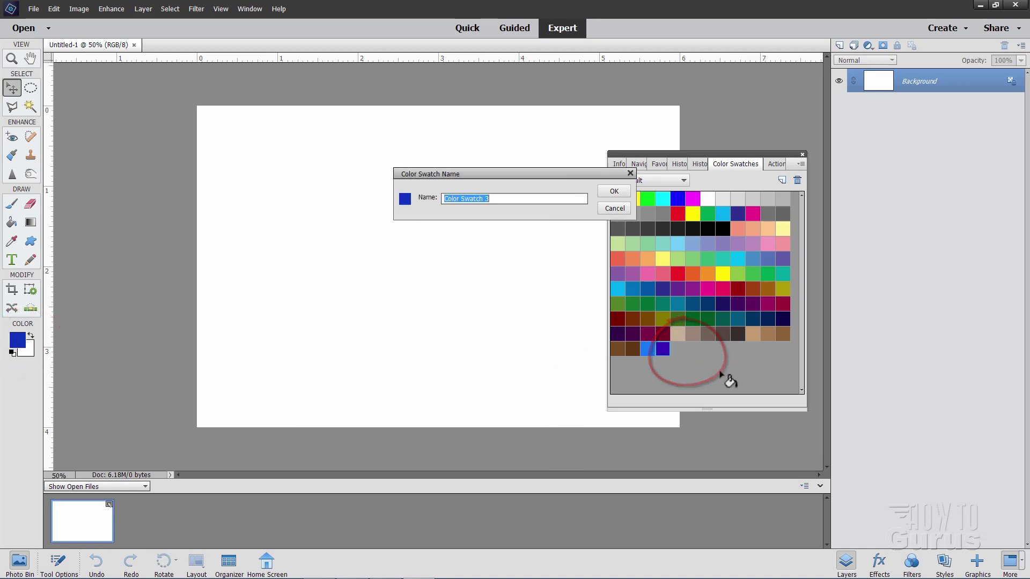
left_click(615, 191)
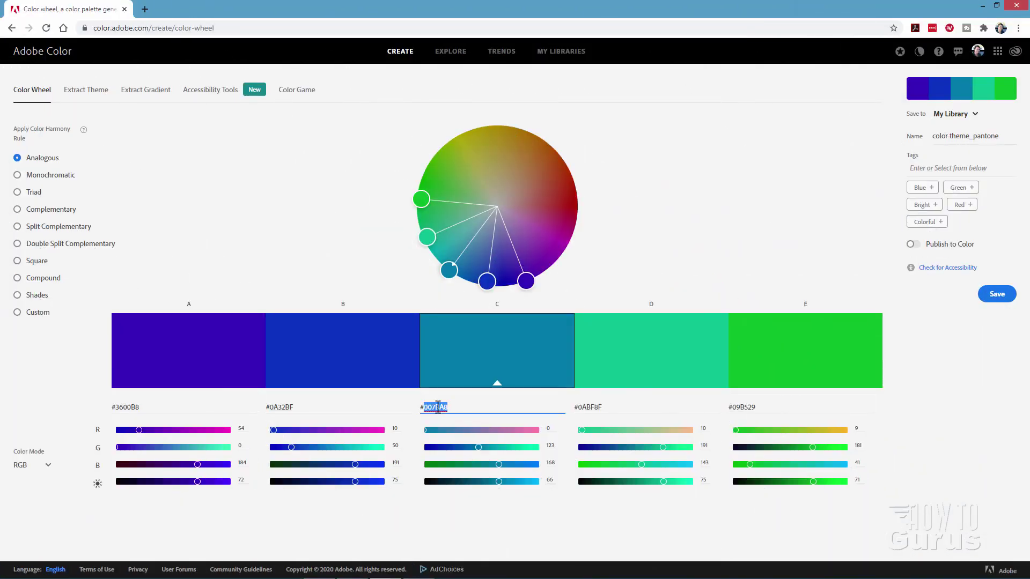
Step: Copy teal hex 007BA8 from Adobe Color and save it as a new Photoshop Elements swatch
right_click(438, 408)
left_click(470, 471)
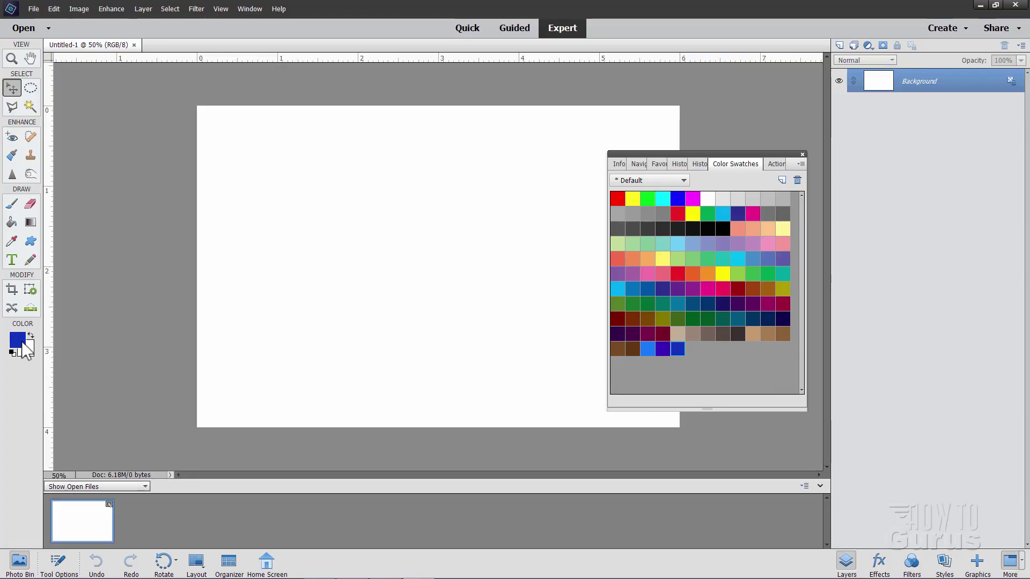
left_click(18, 341)
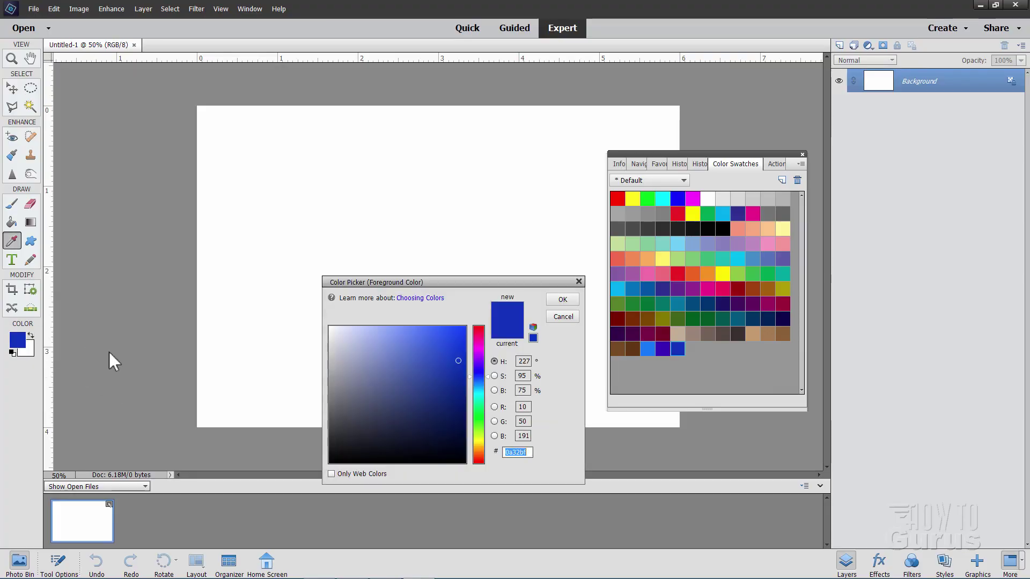
right_click(523, 453)
left_click(547, 350)
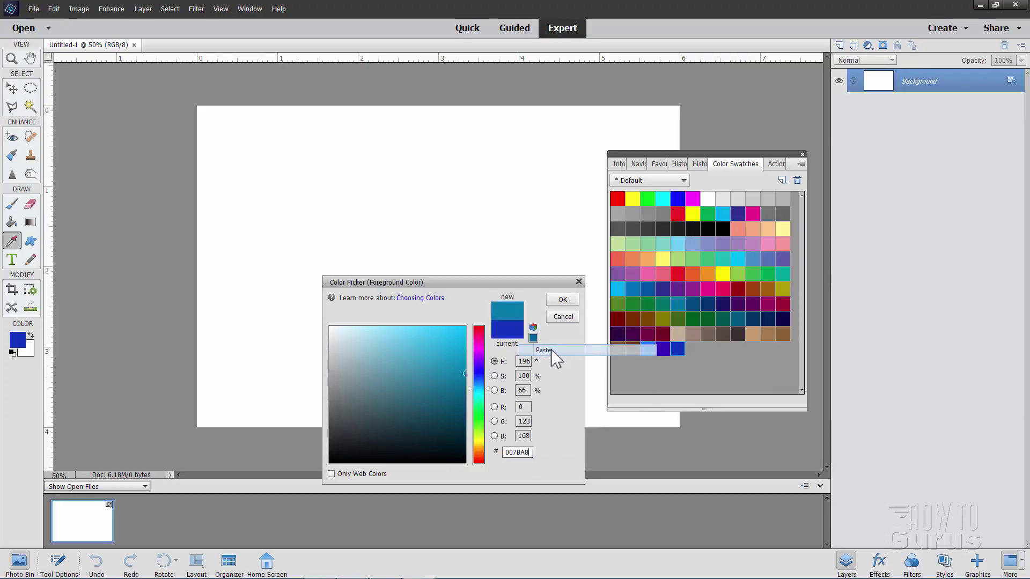
left_click(563, 299)
left_click(706, 352)
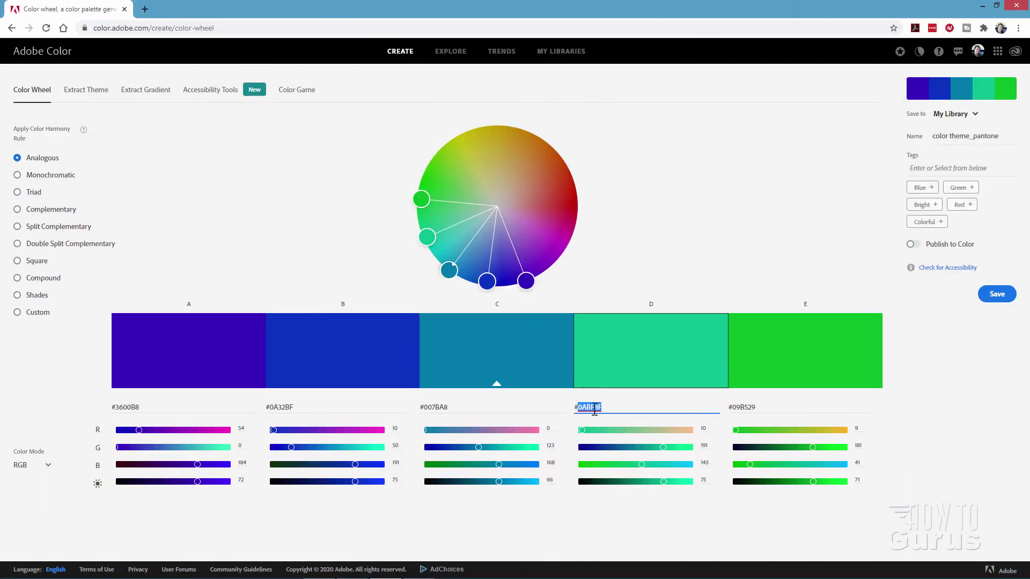
Step: Copy green hex 0ABF8F and add it as a new swatch with the default name
right_click(595, 410)
left_click(620, 473)
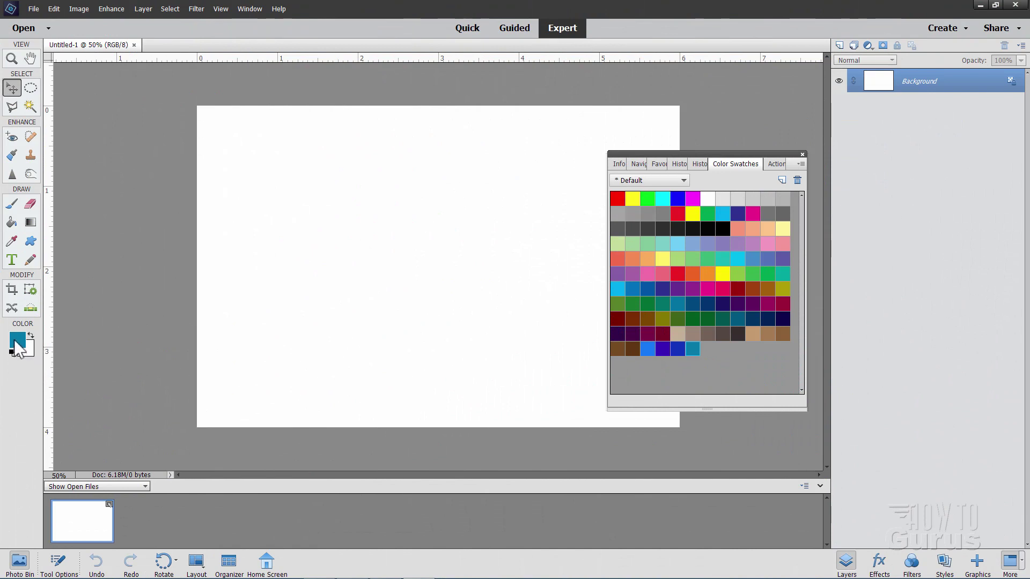
left_click(16, 340)
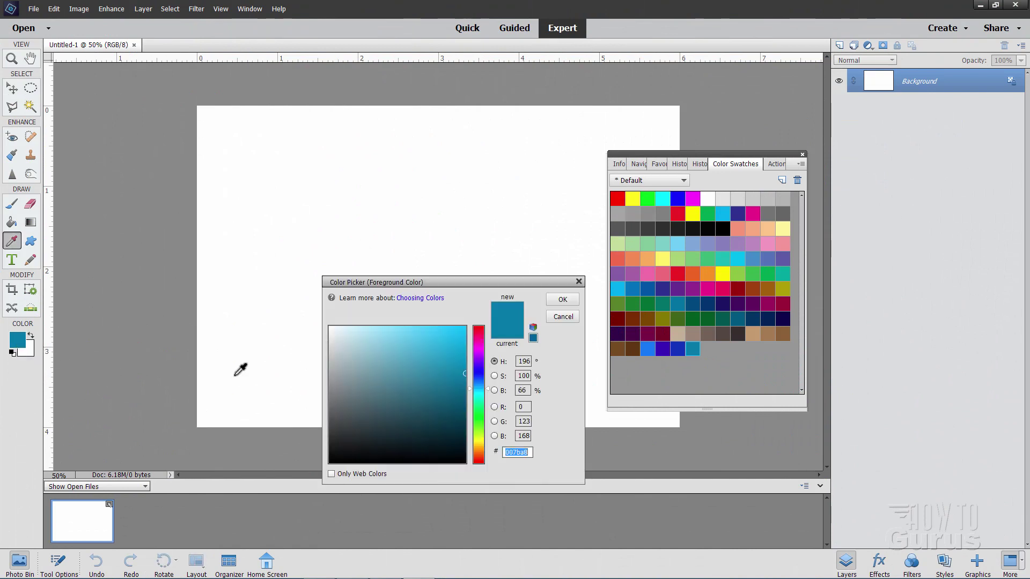
right_click(519, 457)
left_click(544, 351)
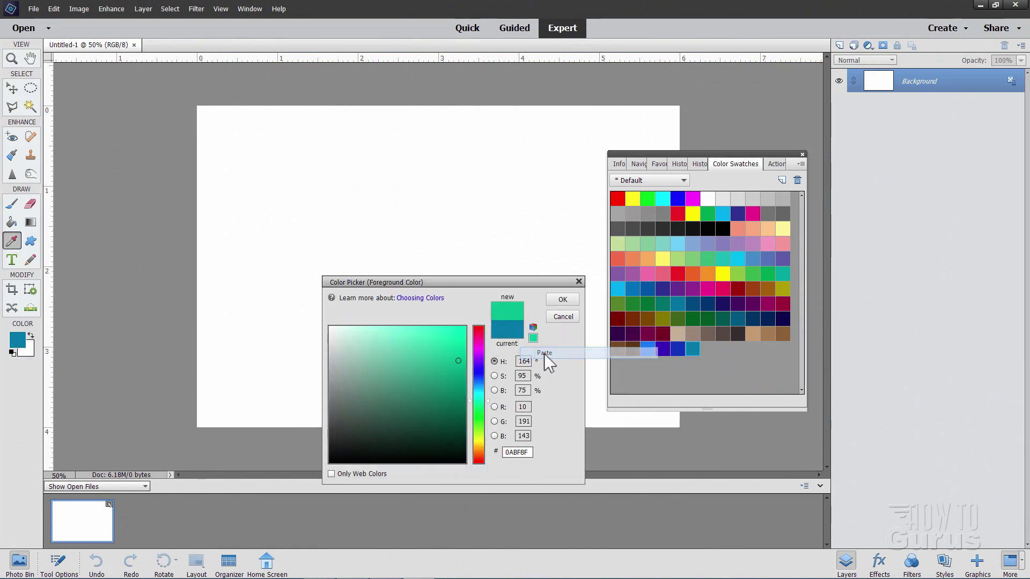
left_click(562, 299)
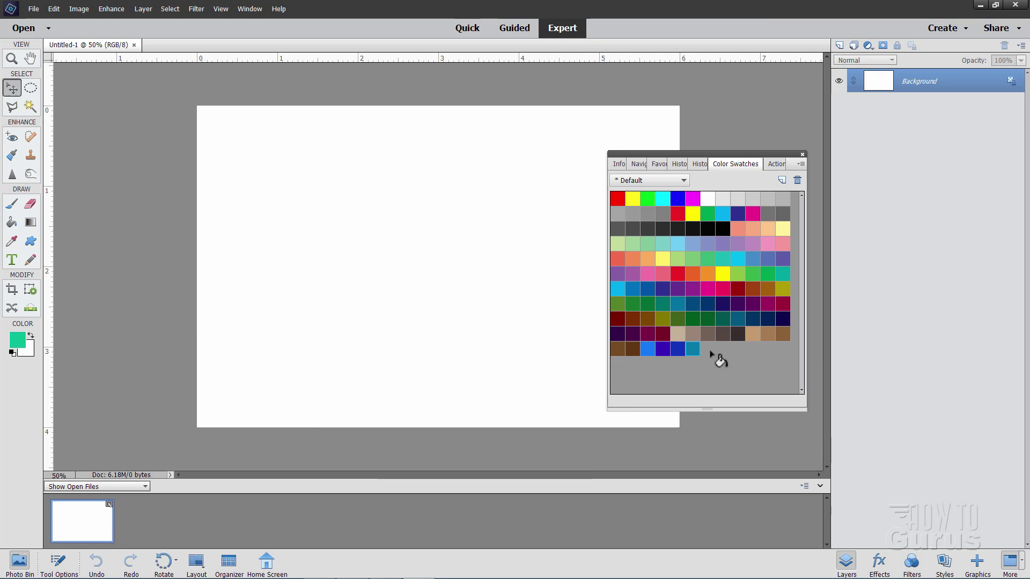
left_click(709, 354)
key("Return")
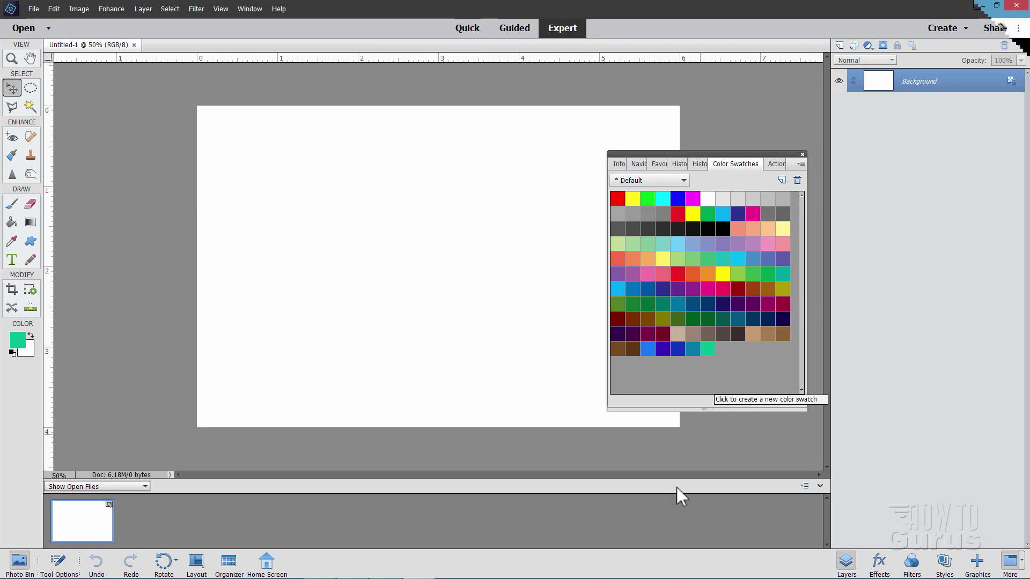
double_click(745, 407)
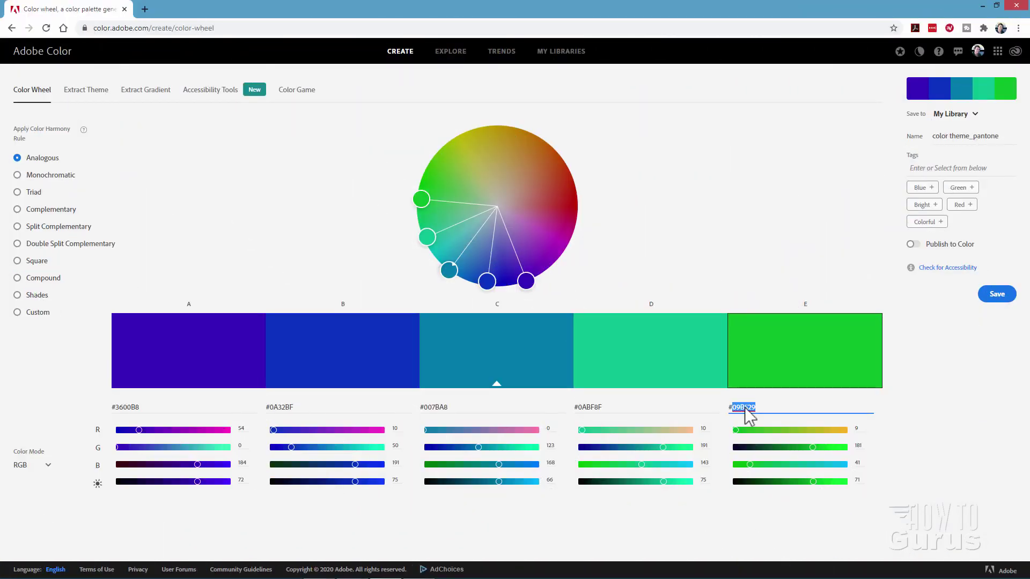
Step: Copy hex 09B529 from Adobe Color and save it as Color Swatch 6 with the default name
right_click(746, 407)
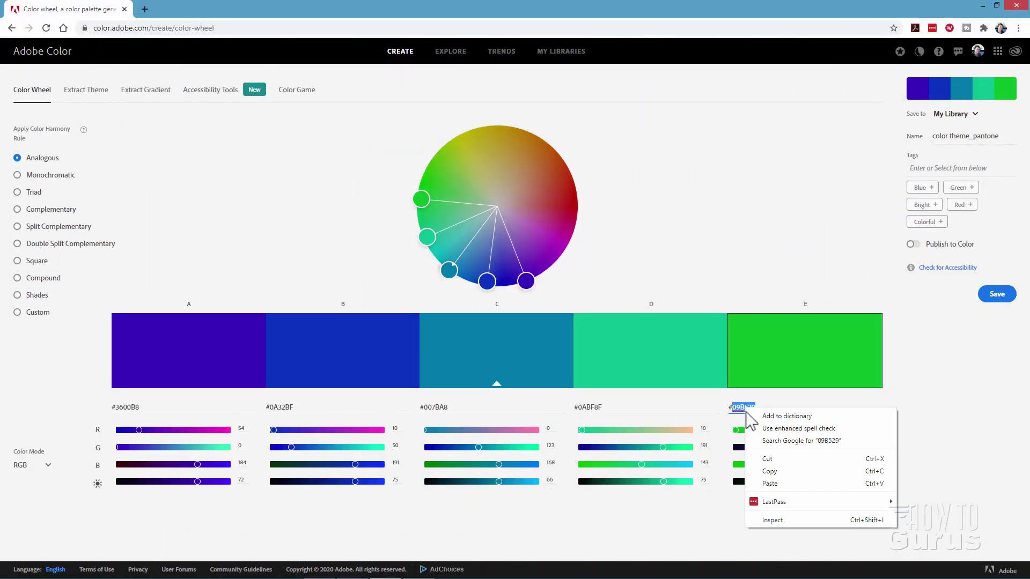
left_click(771, 477)
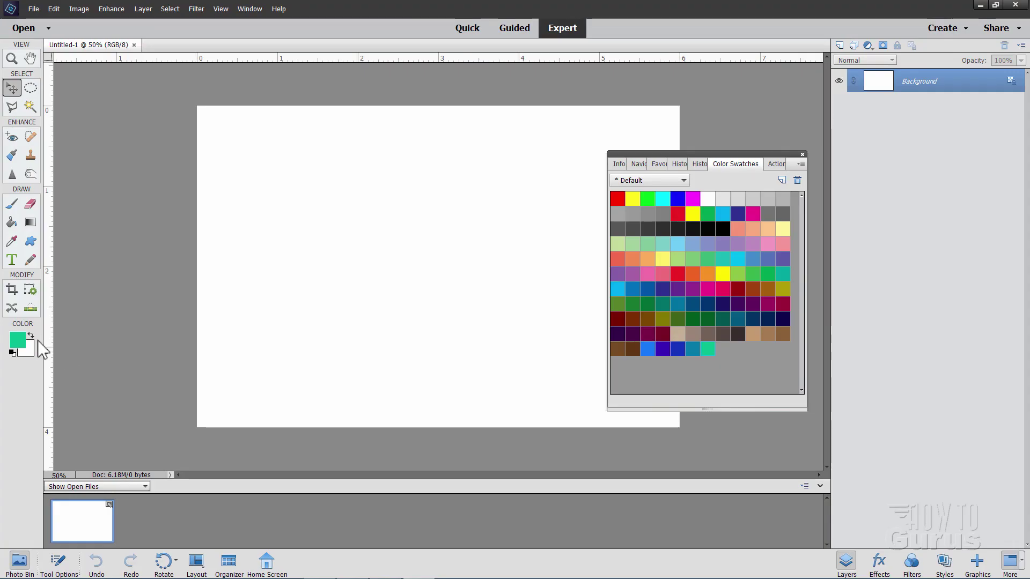
left_click(18, 342)
right_click(513, 453)
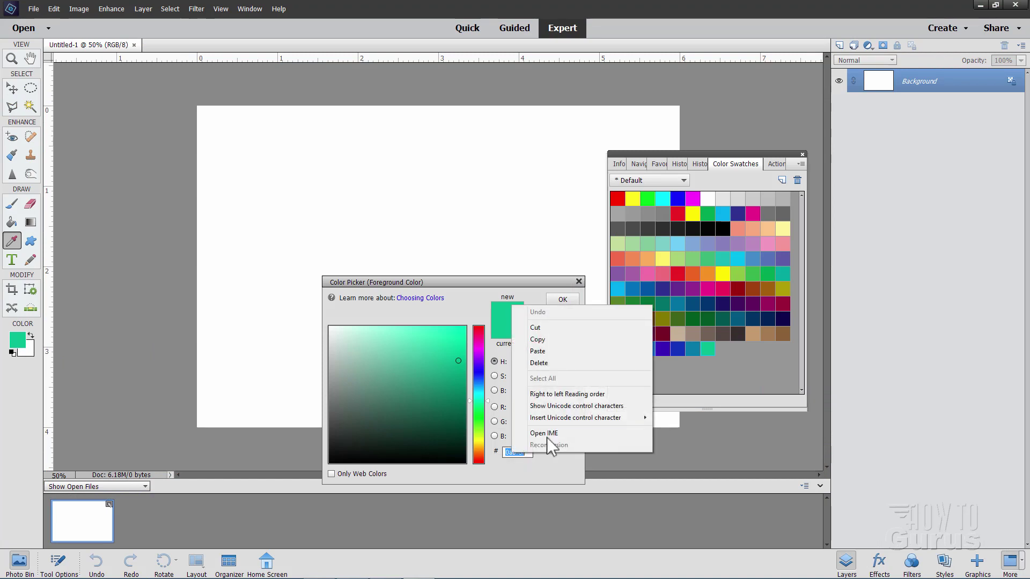
left_click(539, 350)
left_click(562, 300)
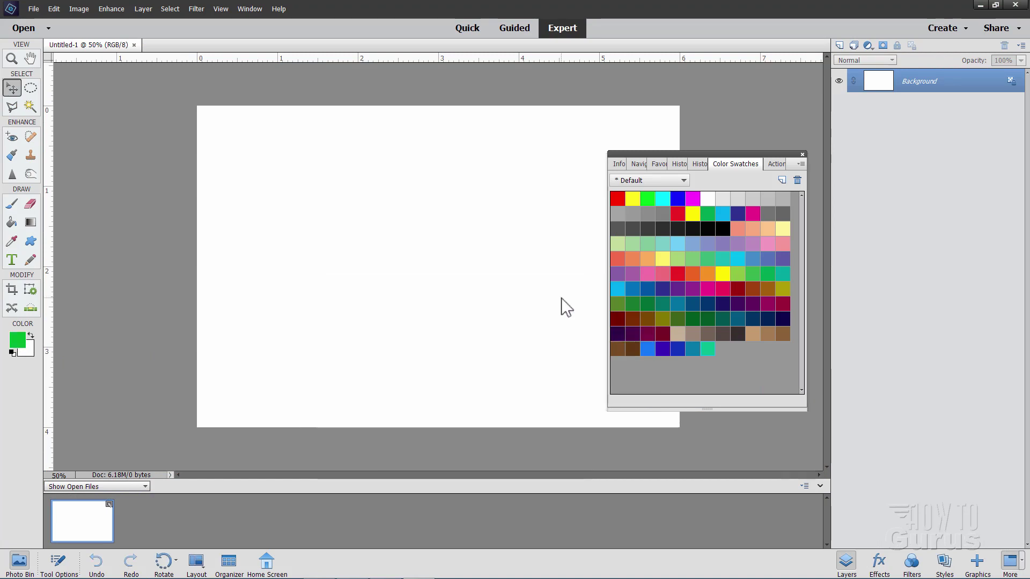
left_click(738, 357)
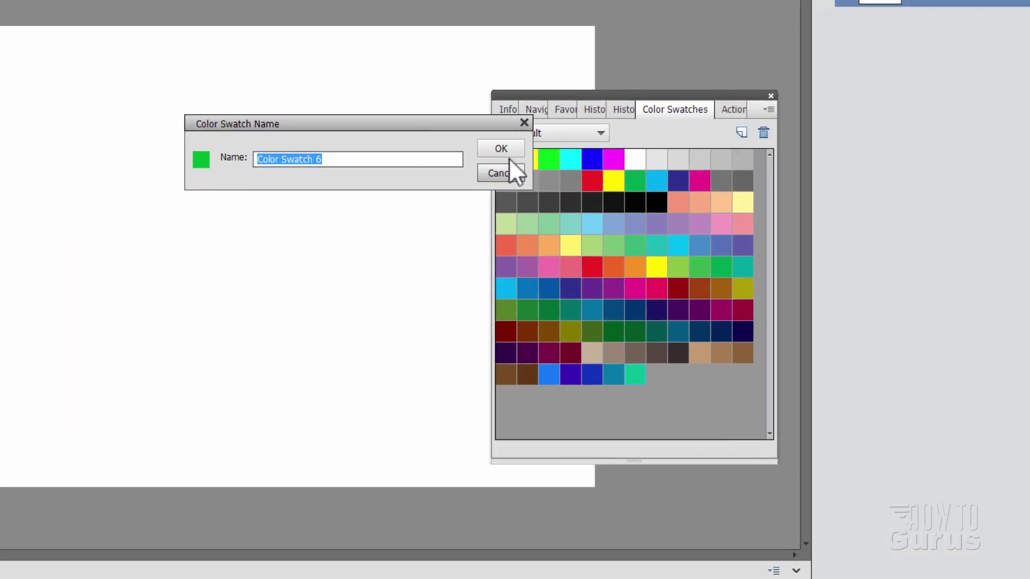
left_click(615, 188)
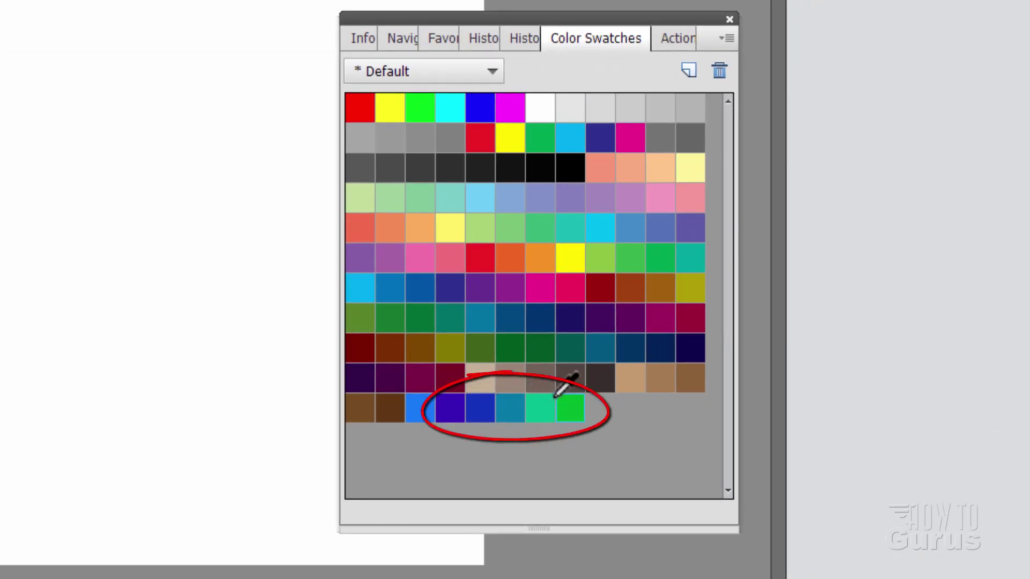